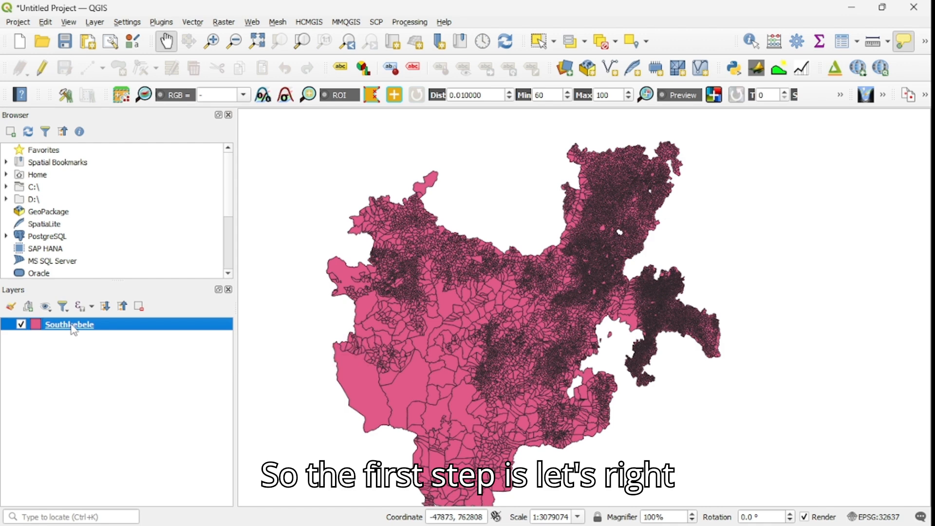
- Open the Southkebele layer's properties, view its general information, try different widths for the section list, and close the dialog
right_click(73, 326)
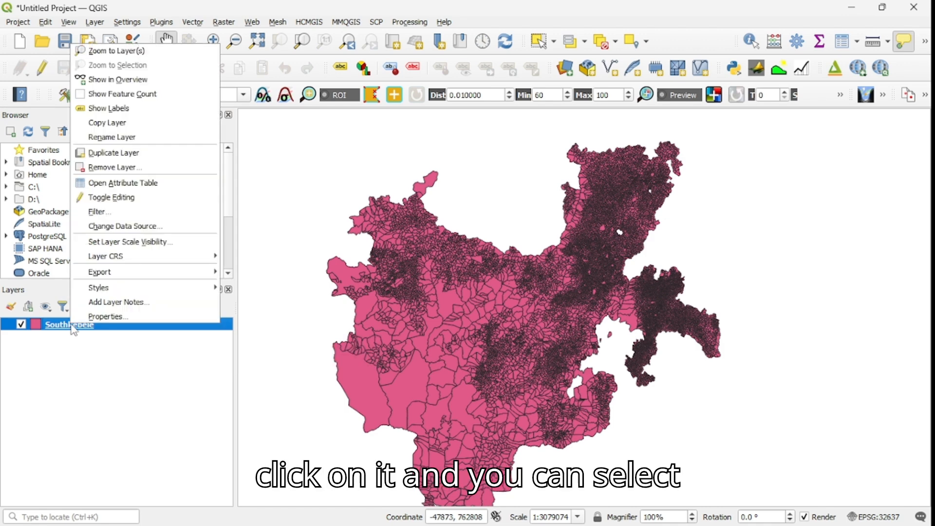
click(116, 319)
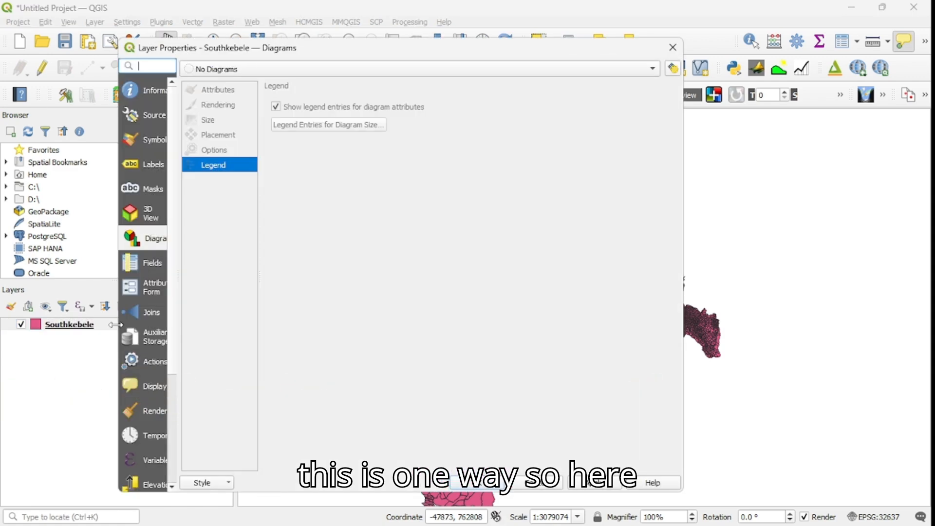
click(151, 90)
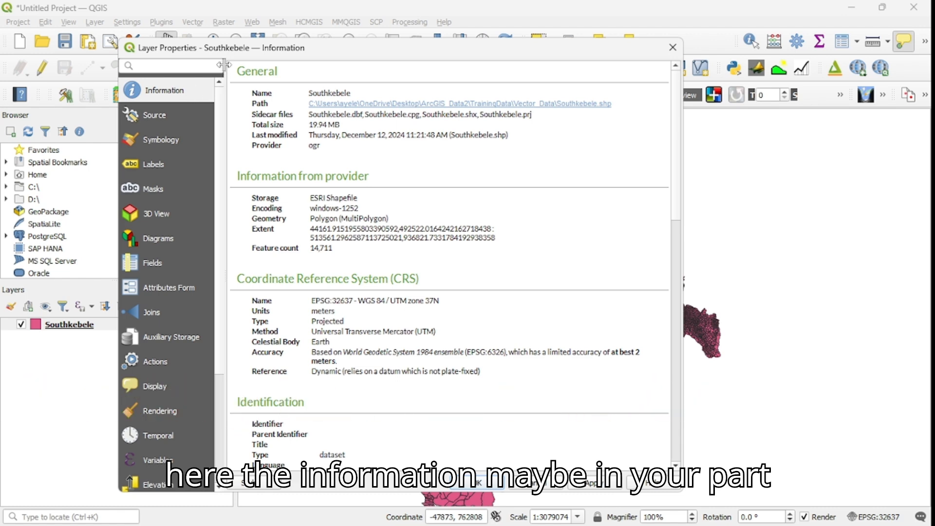
drag(224, 65, 154, 66)
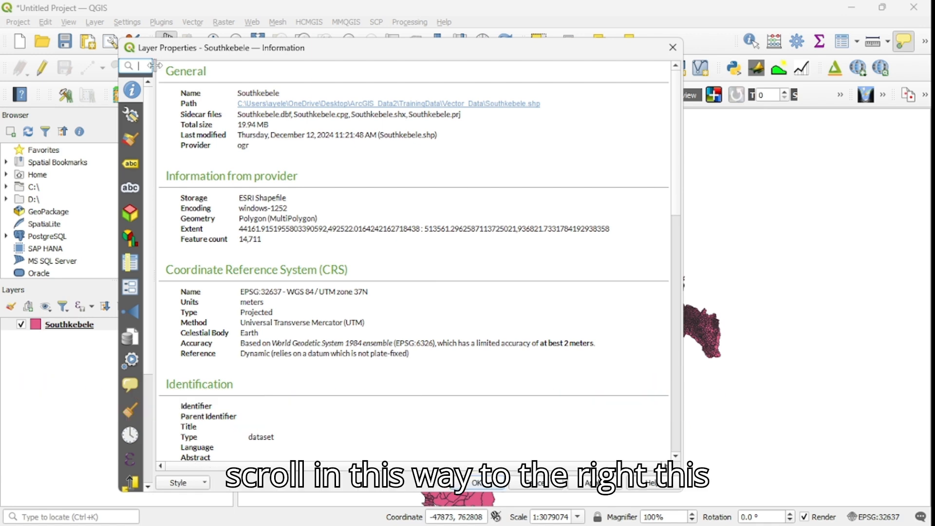
drag(154, 64, 210, 69)
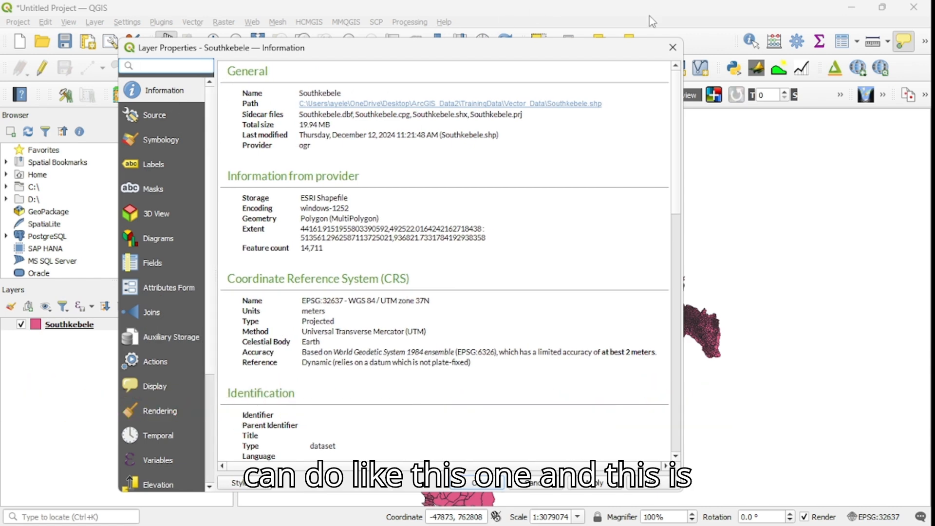
click(674, 49)
- Reopen the Southkebele layer's properties and review its general, provider and coordinate reference system information
right_click(63, 325)
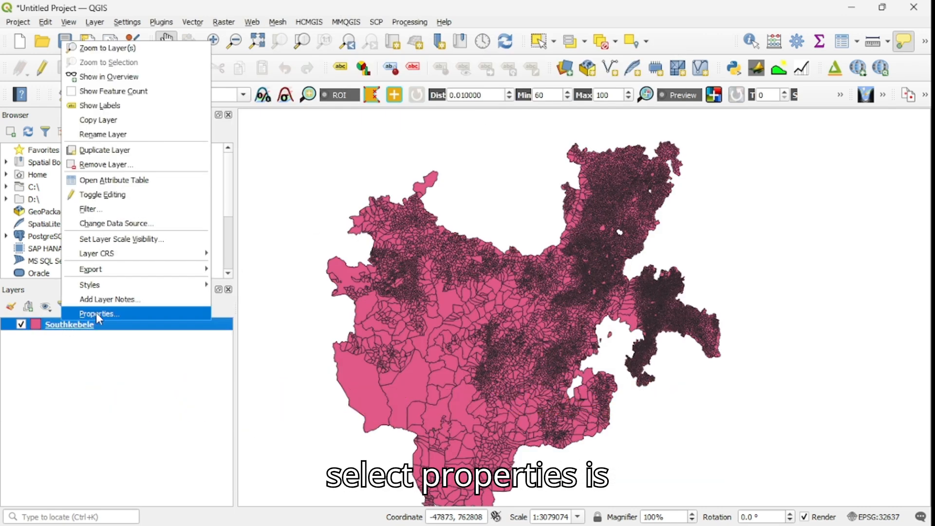
click(98, 312)
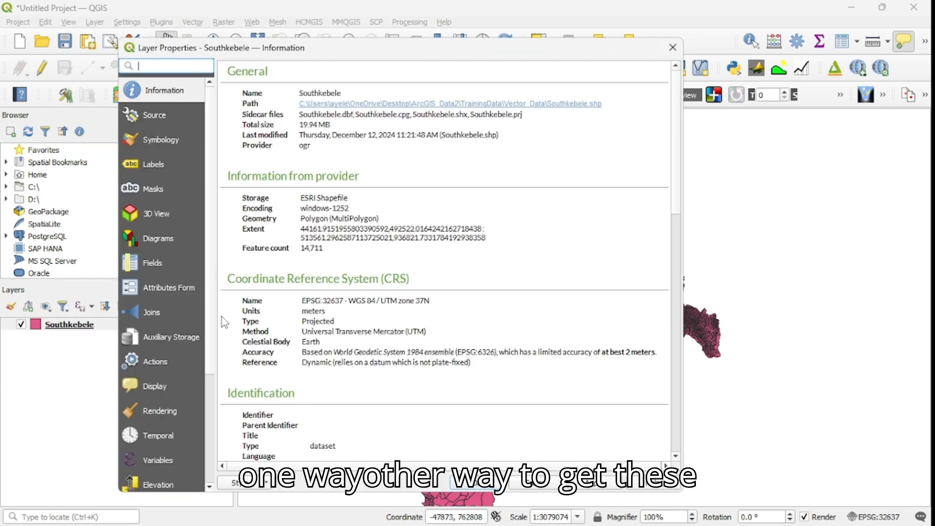
click(673, 48)
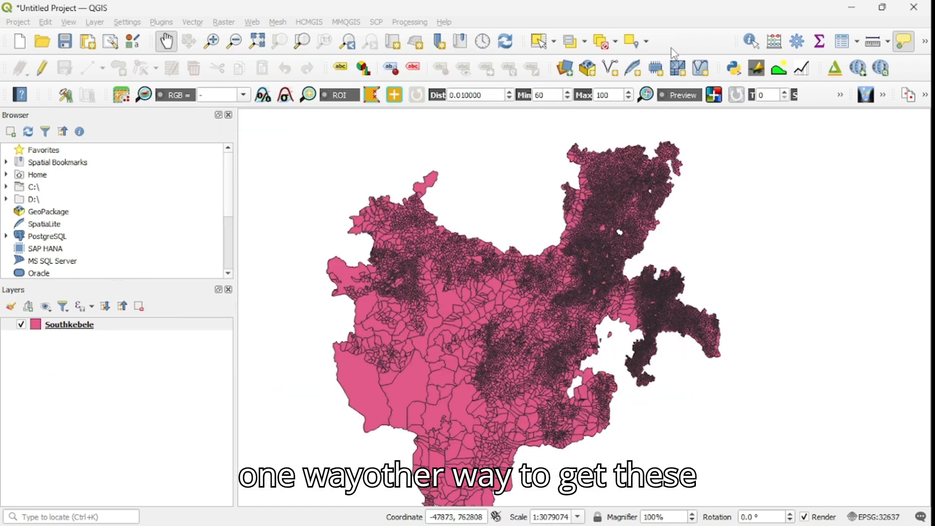
double_click(71, 324)
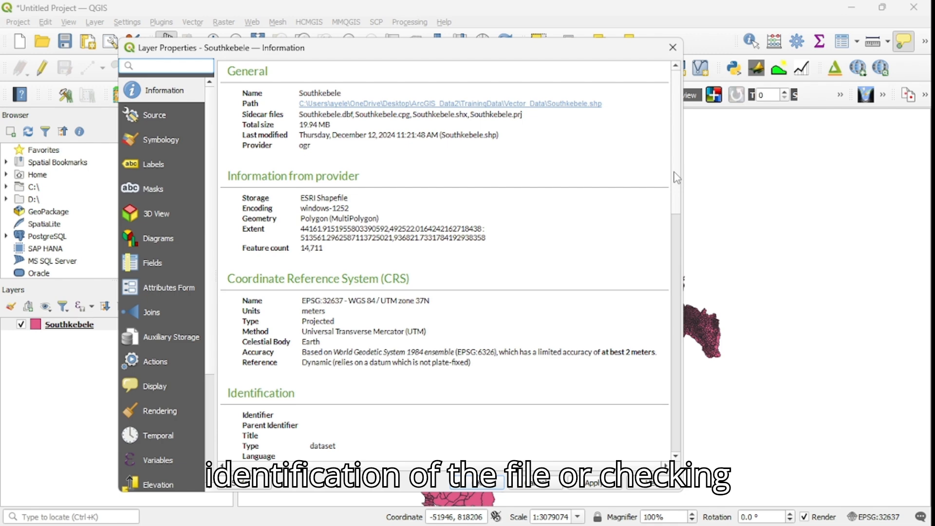
drag(674, 172, 672, 181)
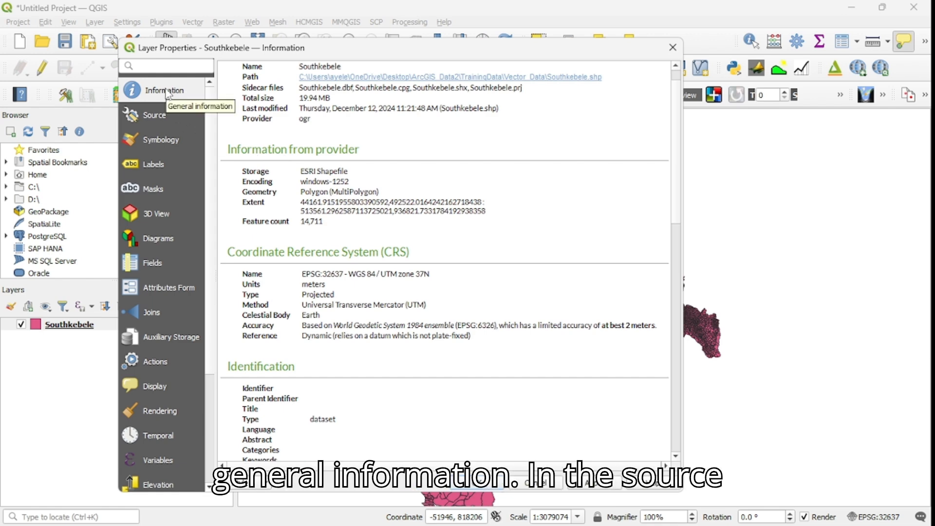
- Review the layer's source settings, including the editable layer name and the available data source encodings
click(168, 117)
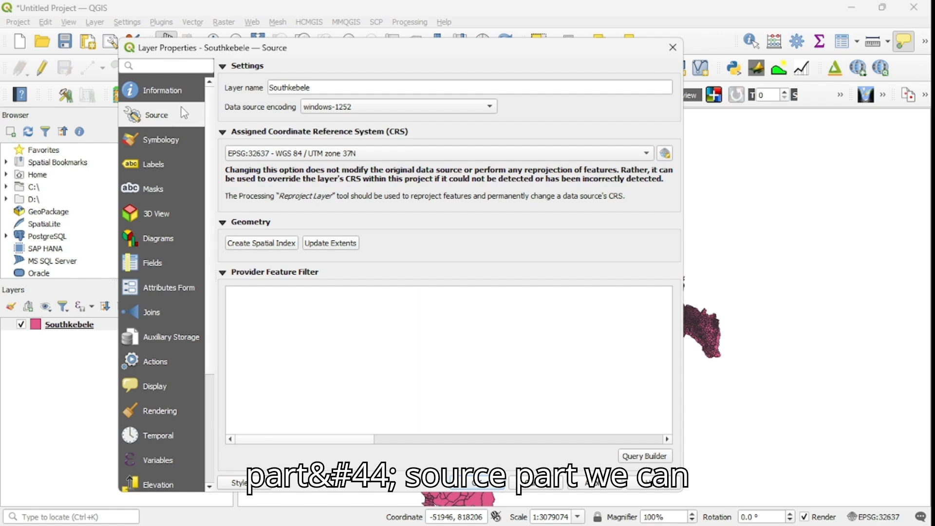
click(315, 87)
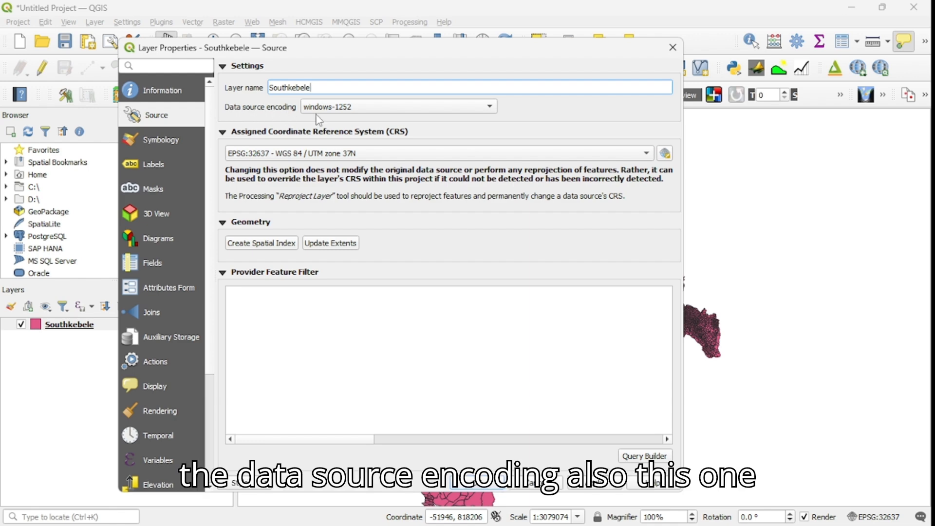
click(471, 108)
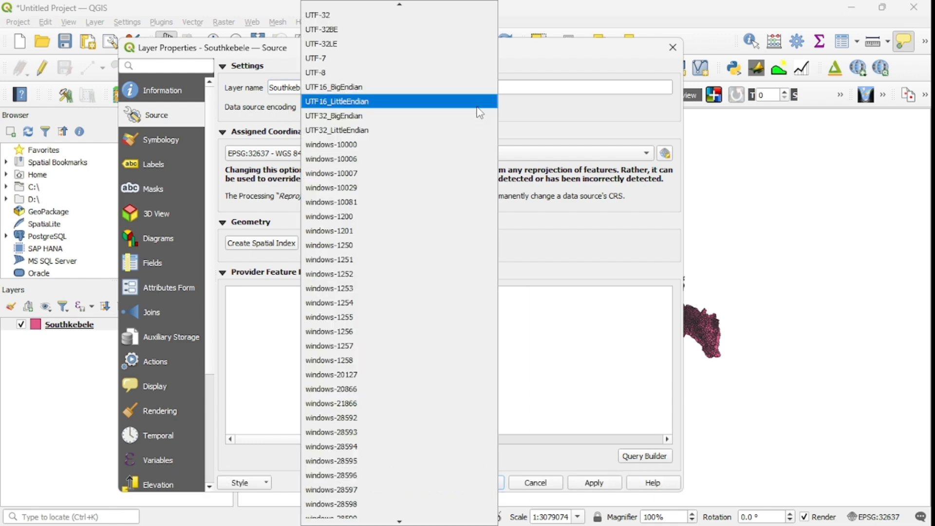
click(600, 107)
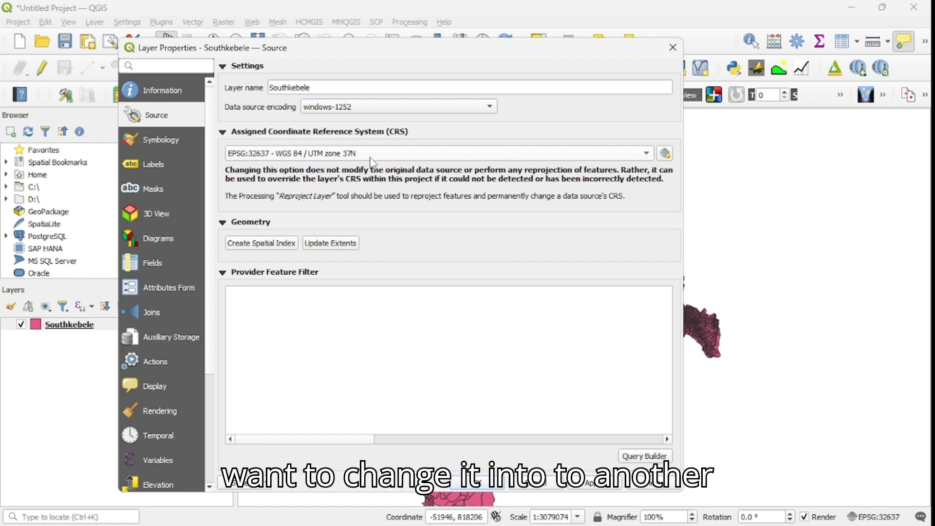
- Examine the coordinate reference systems that can be assigned to the layer, highlight WGS 84 / UTM zone 37N, and dismiss the selector
click(664, 155)
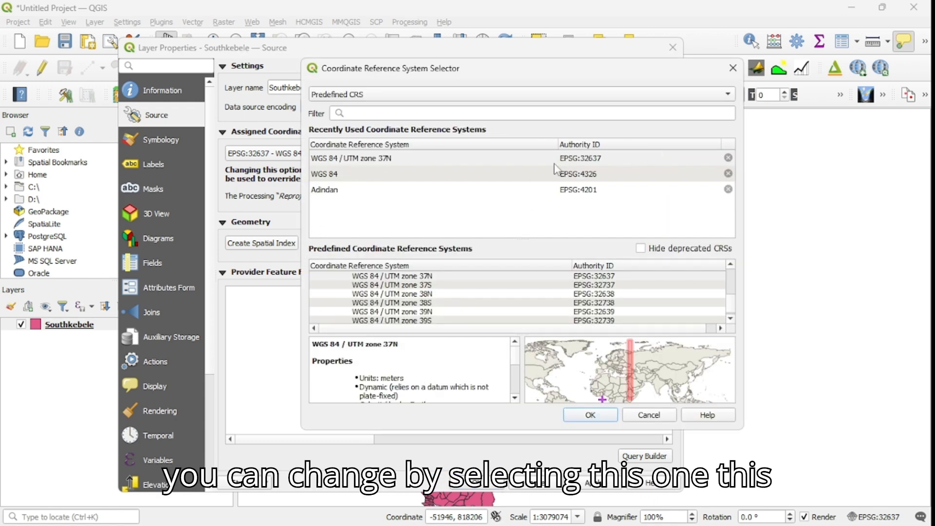
click(590, 161)
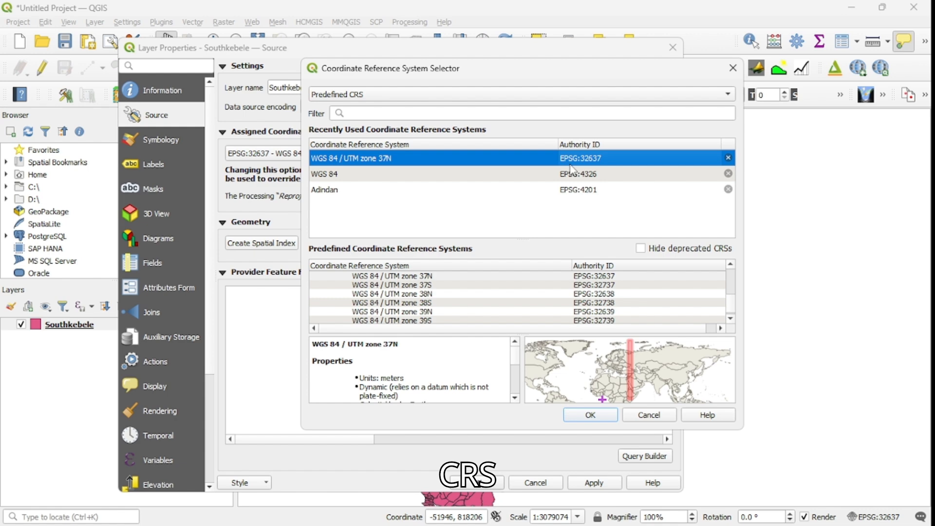
click(732, 68)
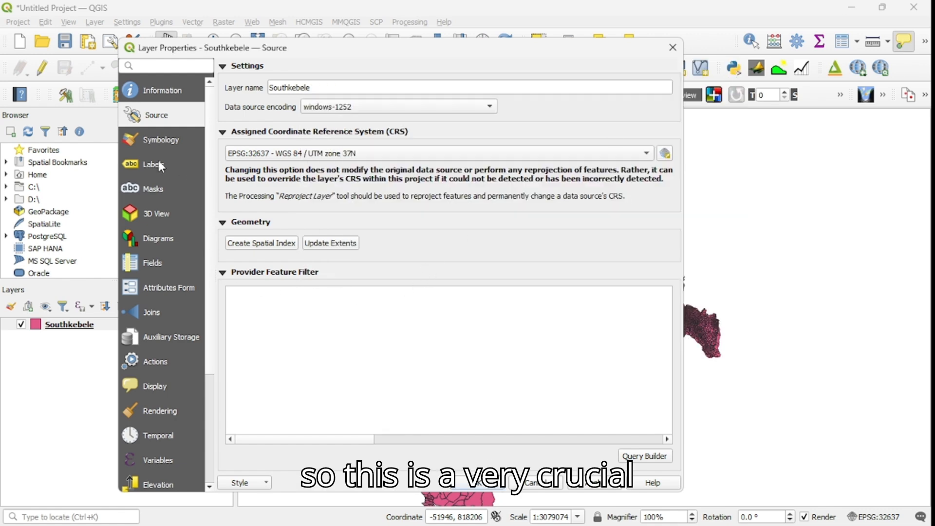
- Make the layer's Simple Fill color transparent in its symbology and view the available renderer types
click(168, 145)
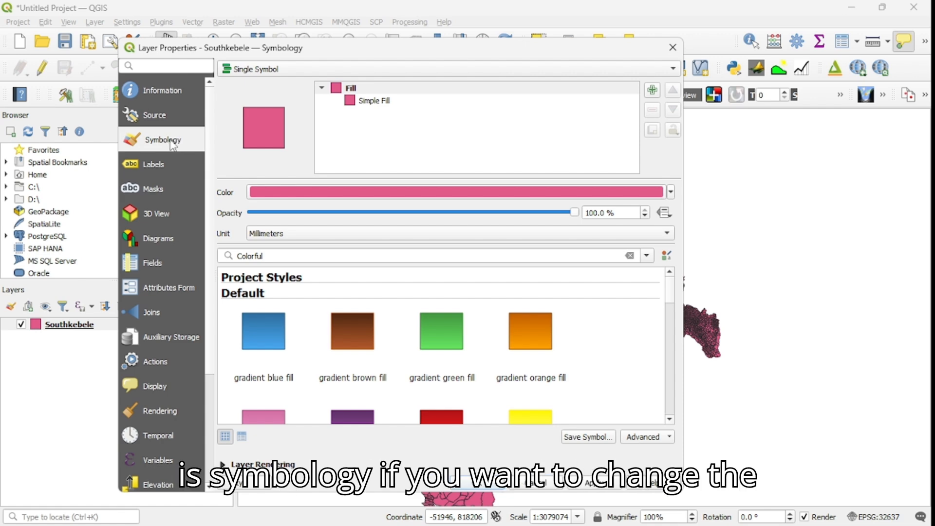
click(341, 90)
double_click(341, 90)
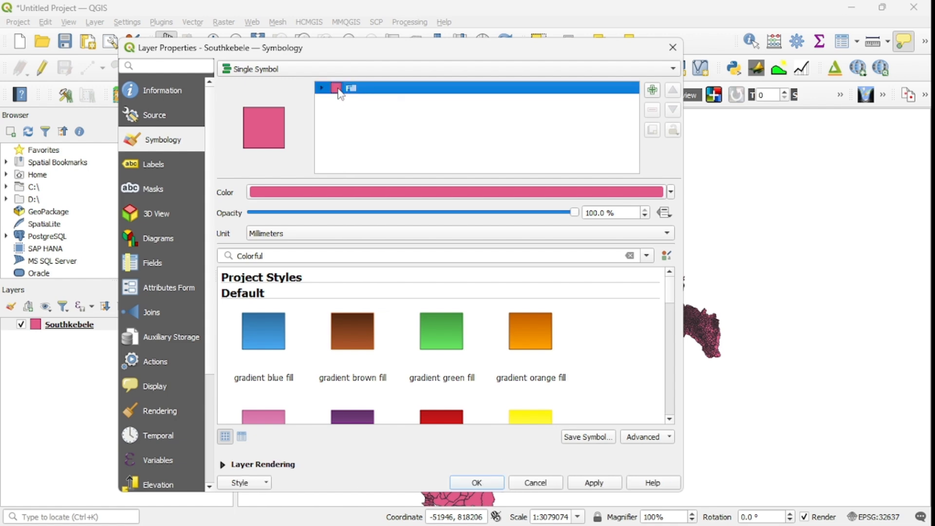
click(322, 89)
click(360, 101)
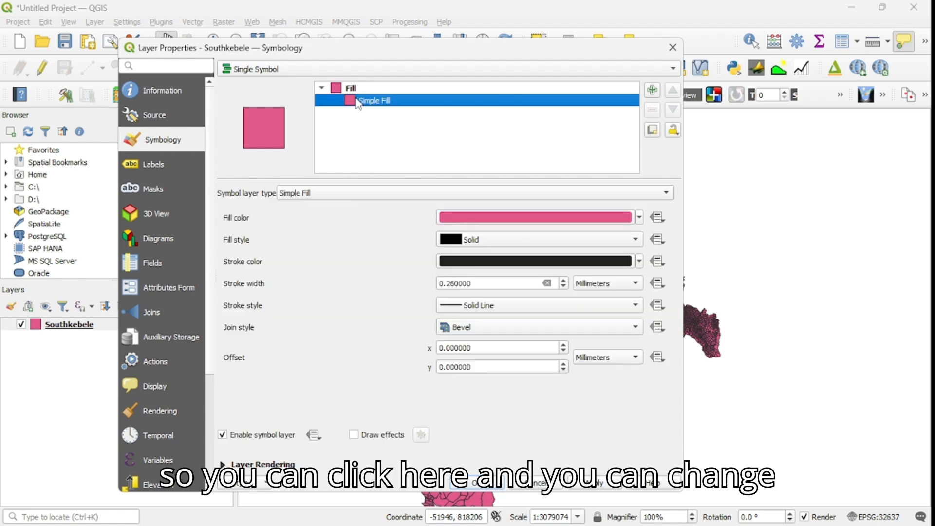
click(639, 218)
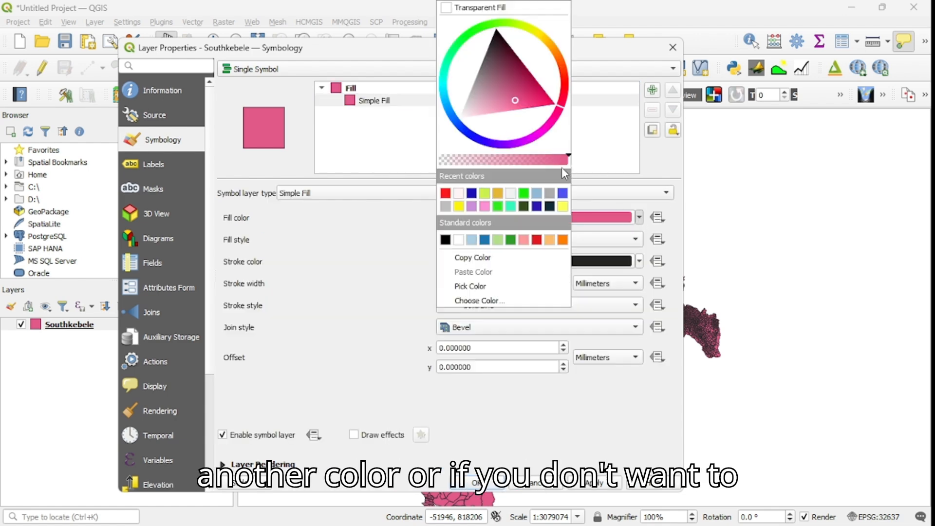
click(453, 10)
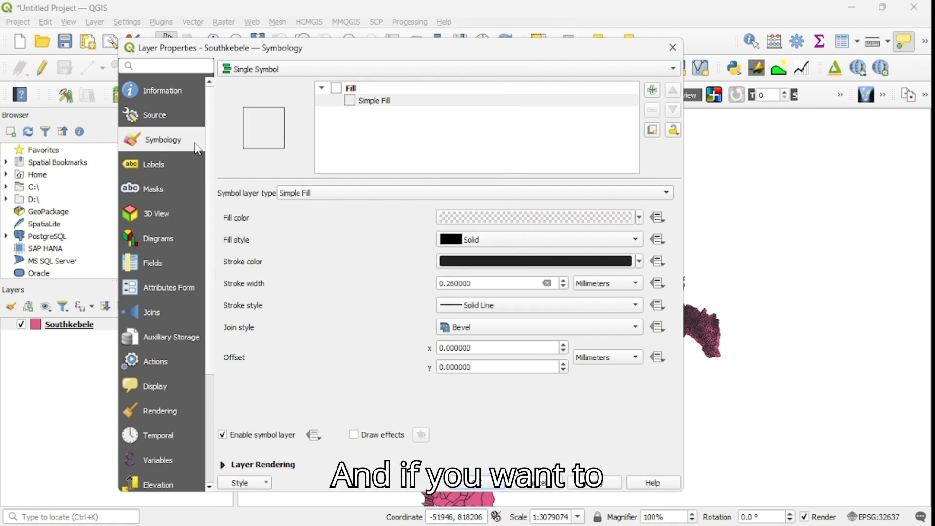
click(314, 74)
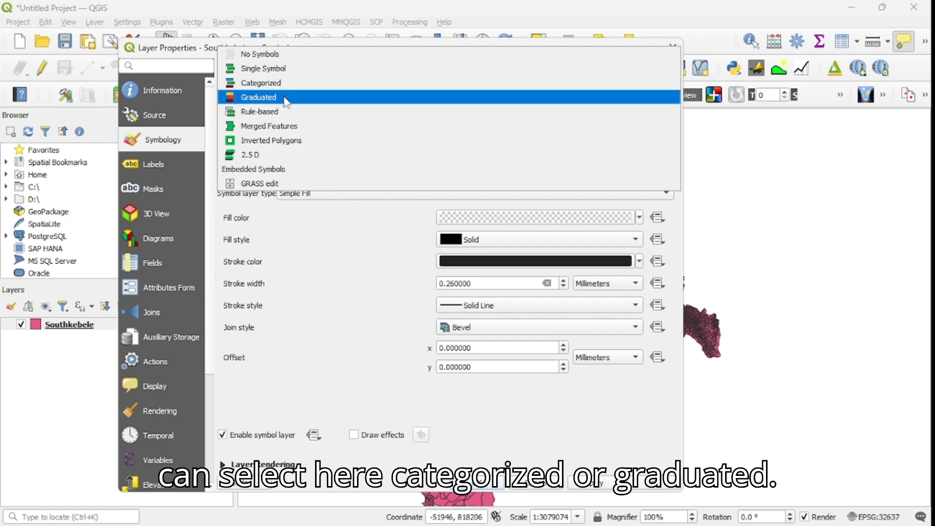
- Enable Single Labels for the layer and view the attribute fields available as the label value
click(154, 165)
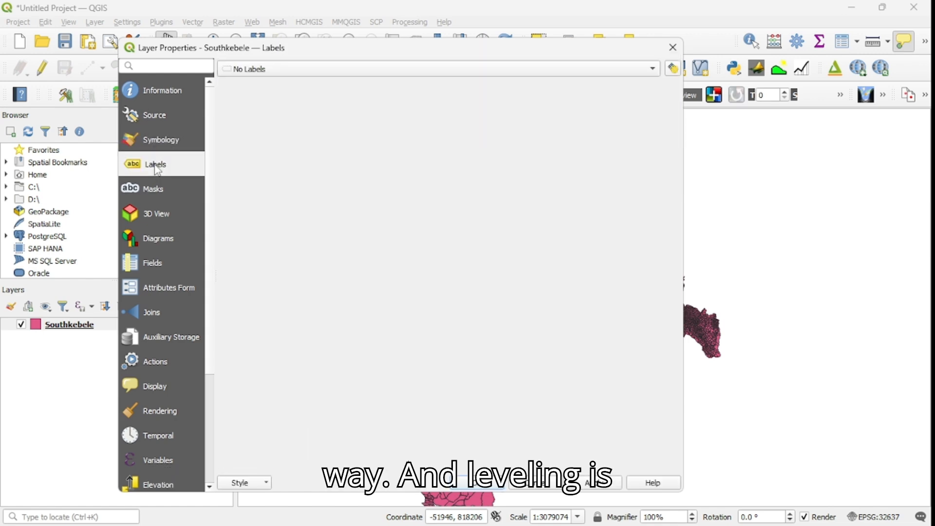
click(299, 72)
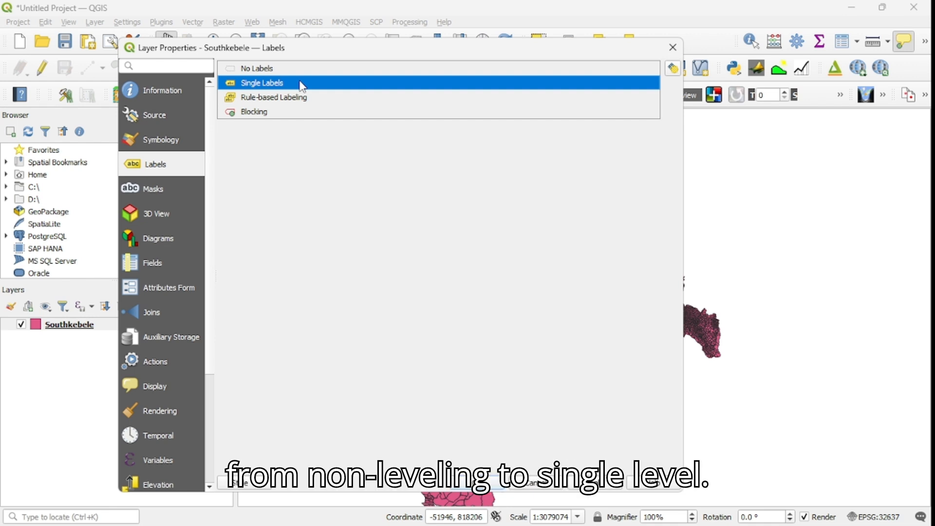
click(302, 84)
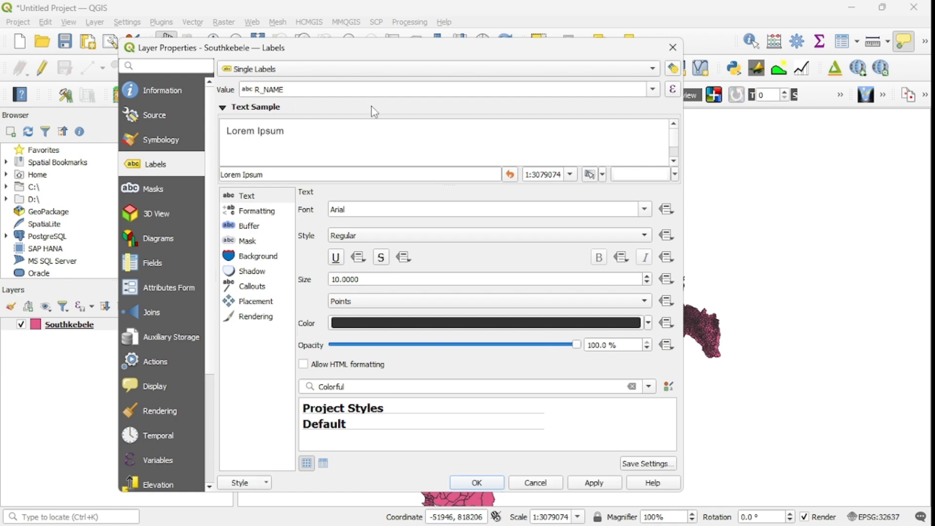
click(654, 90)
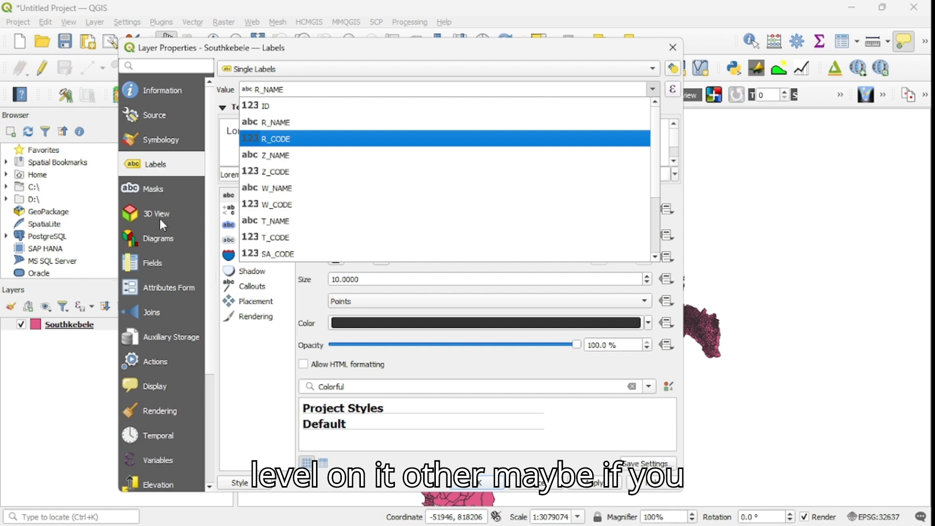
- Turn on diagrams for the layer, trying Pie Chart first and choosing Histogram as the type
click(157, 237)
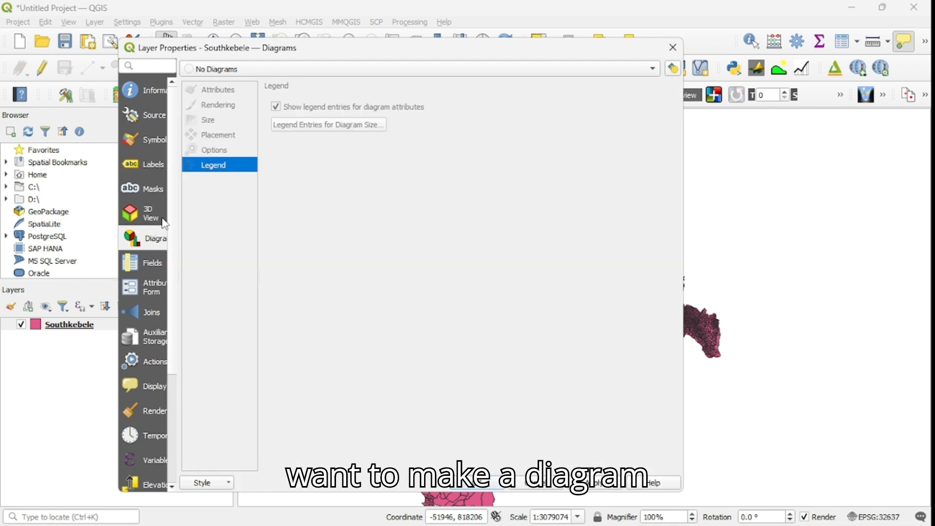
click(302, 72)
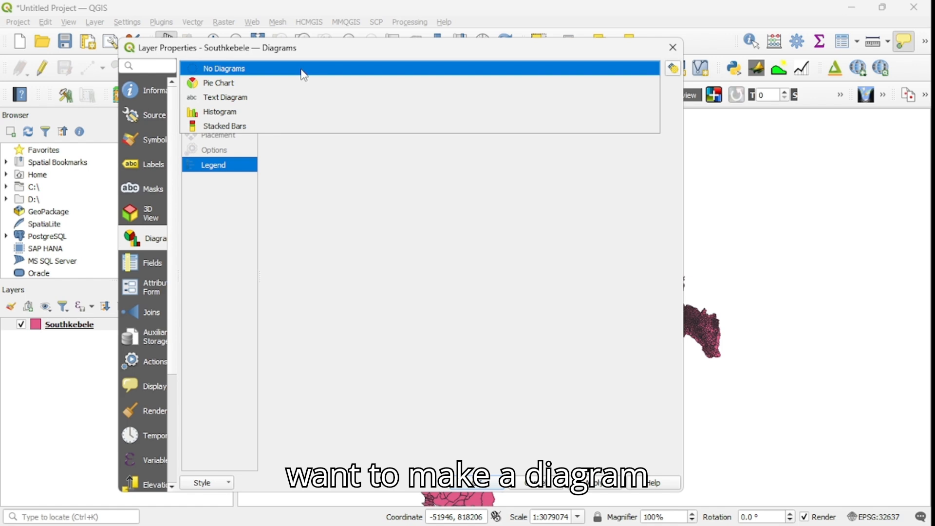
click(255, 86)
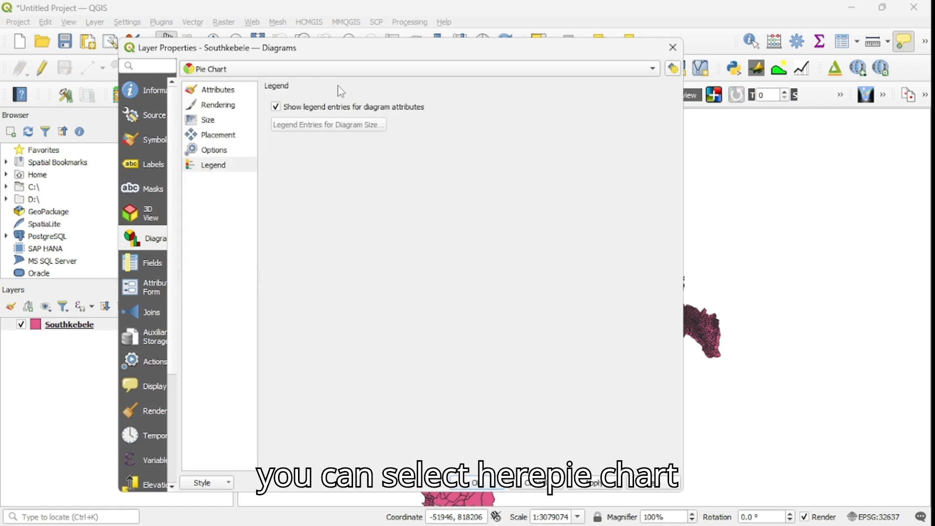
click(232, 73)
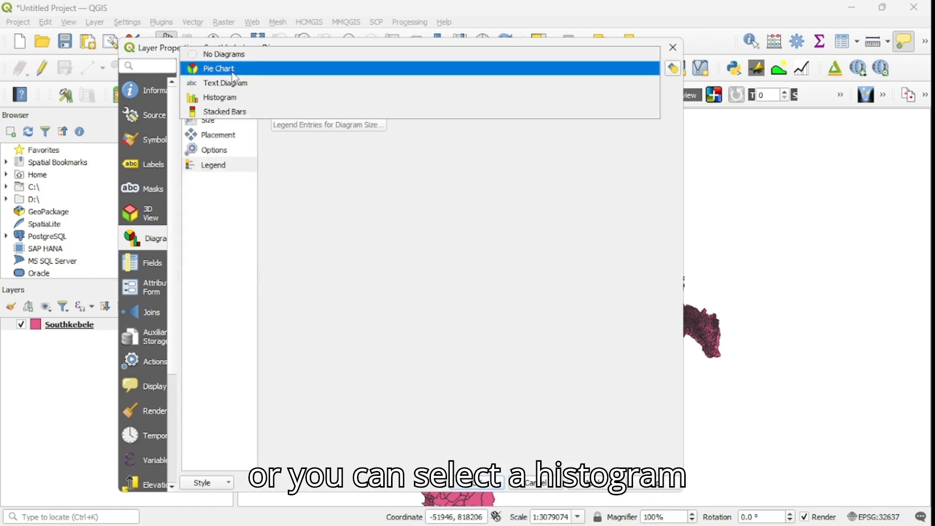
click(241, 96)
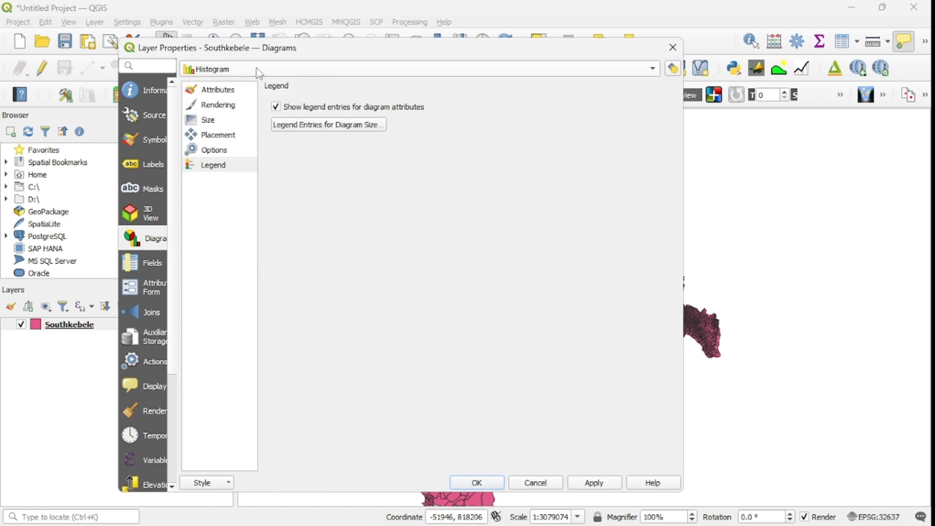
- Review the histogram's attributes, rendering, size, placement, options and legend settings, and dismiss the layer properties without applying them
click(223, 91)
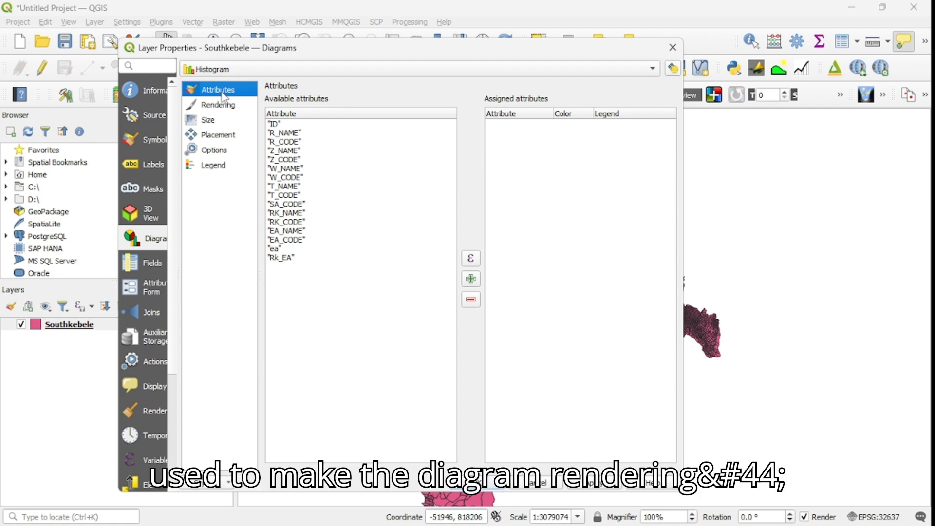
click(223, 105)
click(216, 124)
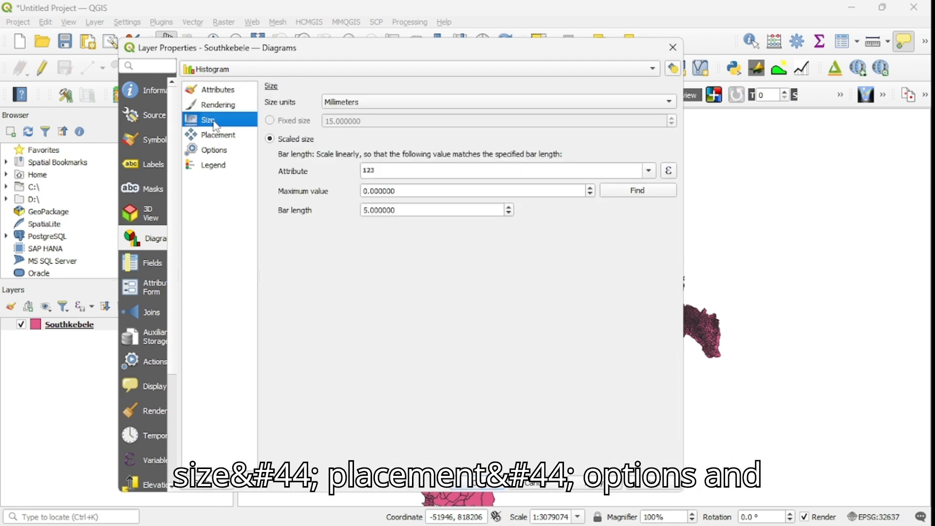
click(218, 136)
click(220, 151)
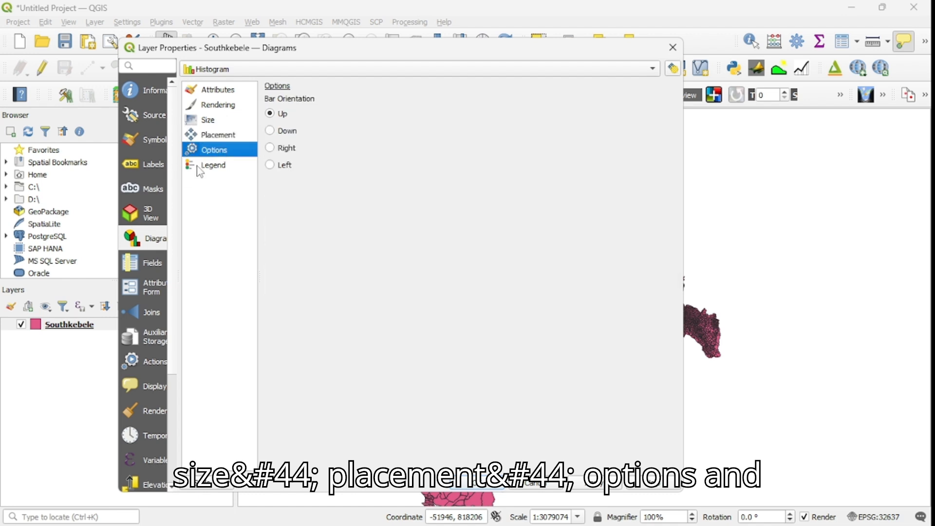
click(204, 168)
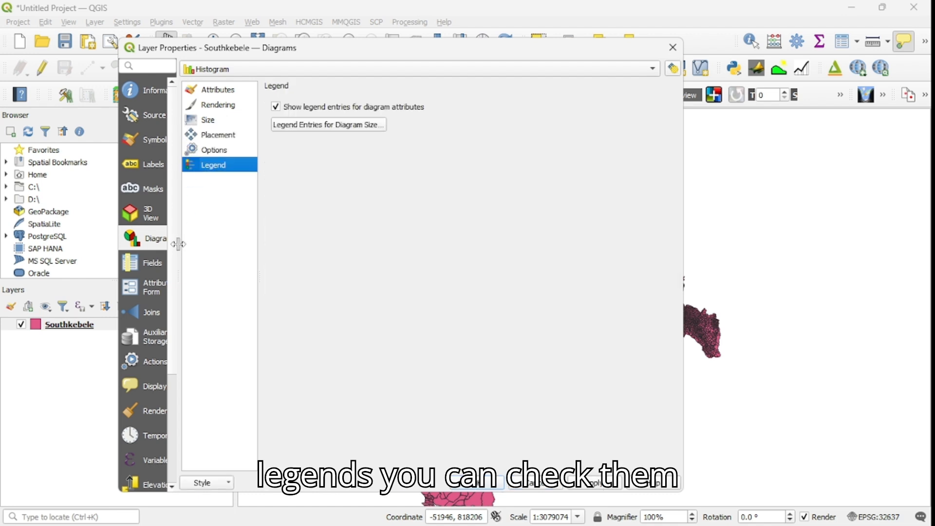
click(671, 52)
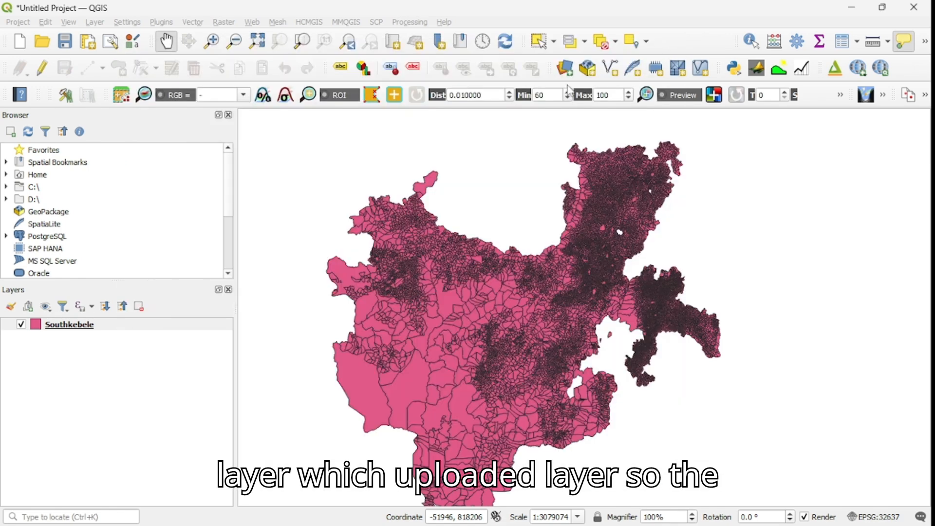
- Open the attribute table of the Southkebele layer
click(81, 327)
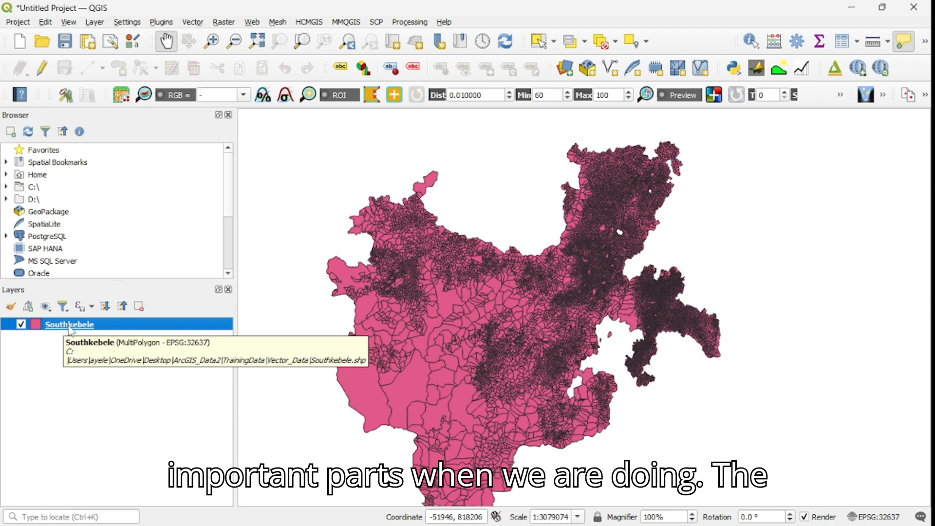
right_click(70, 329)
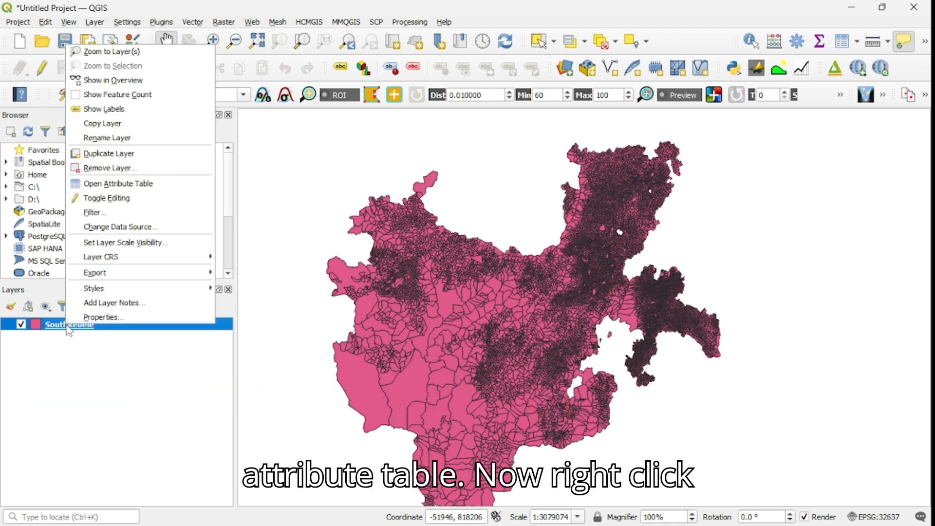
right_click(65, 324)
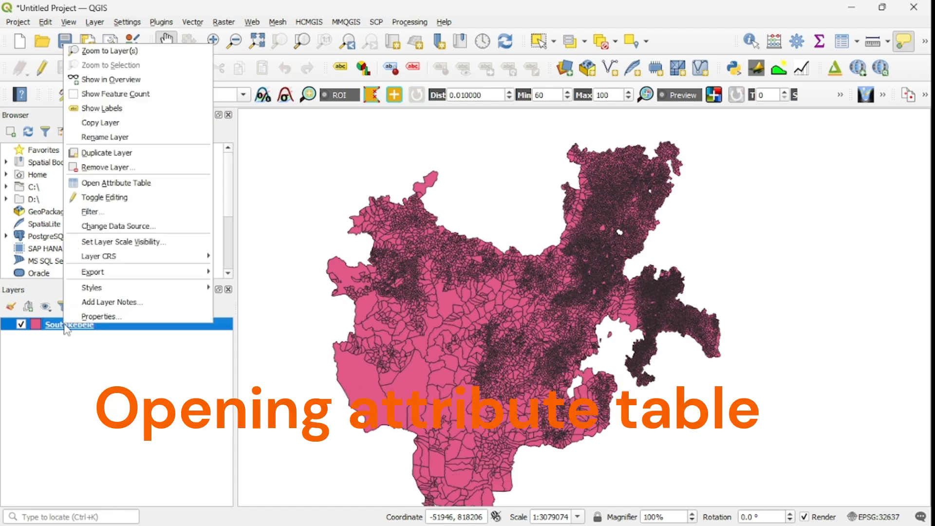
click(140, 184)
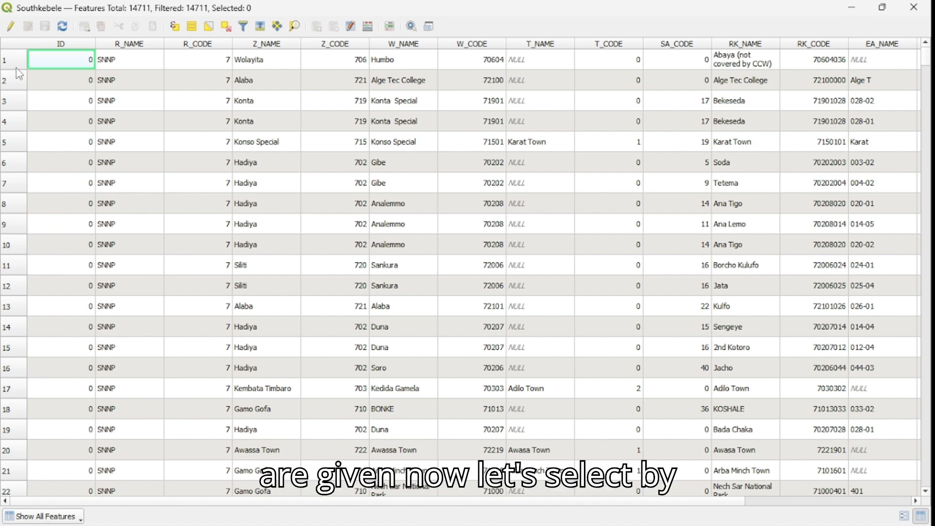
- Apply an advanced expression filter to the attribute table showing only features where "Z_NAME" = 'Dawuro'
click(60, 516)
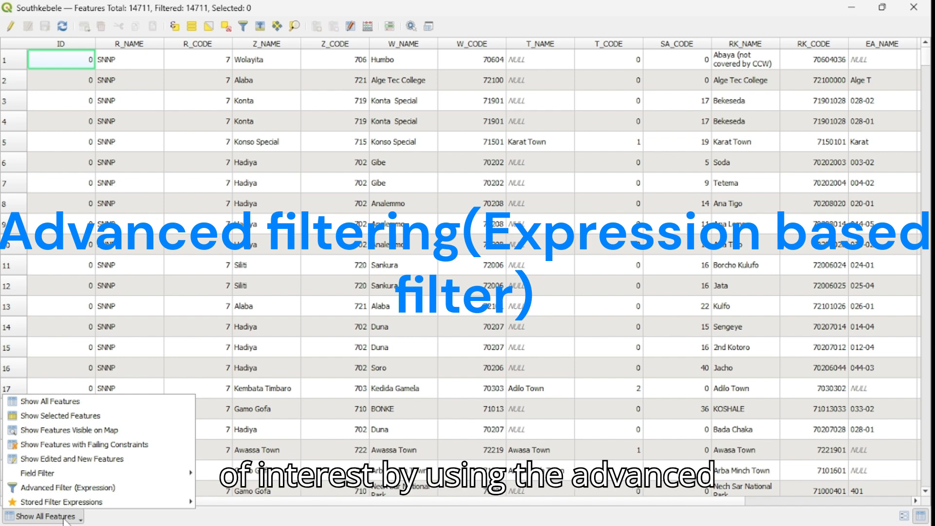
click(74, 487)
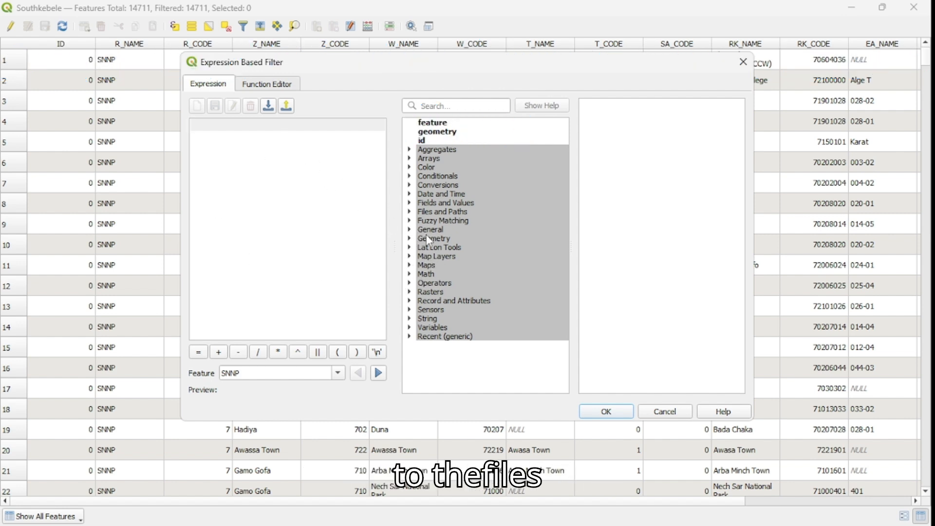
click(409, 204)
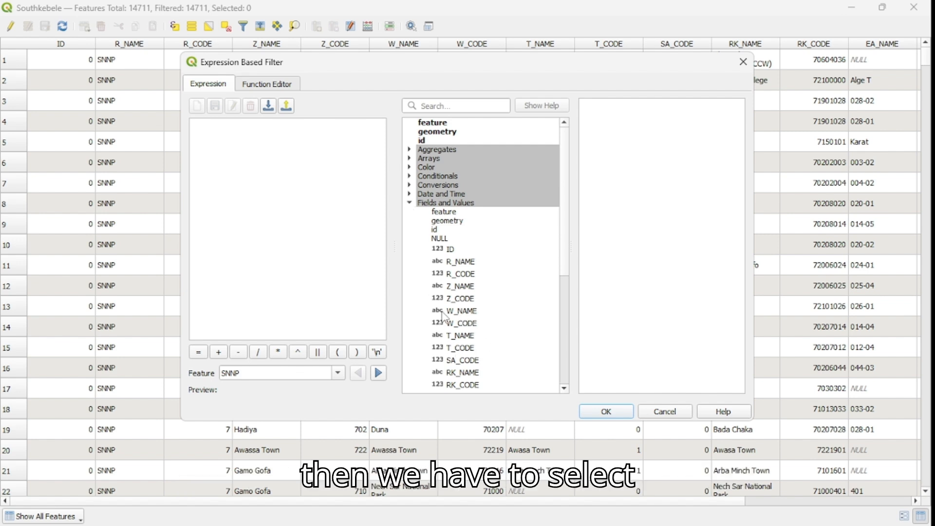
double_click(466, 287)
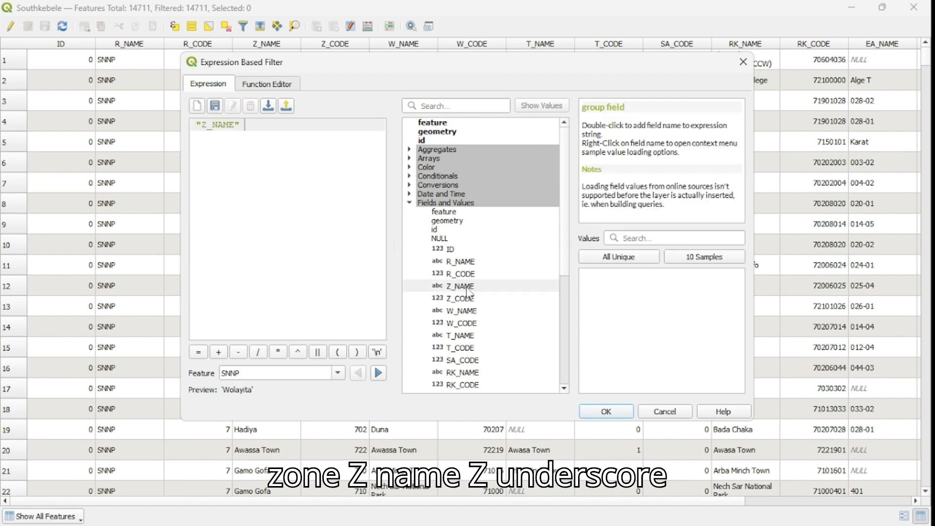
click(199, 355)
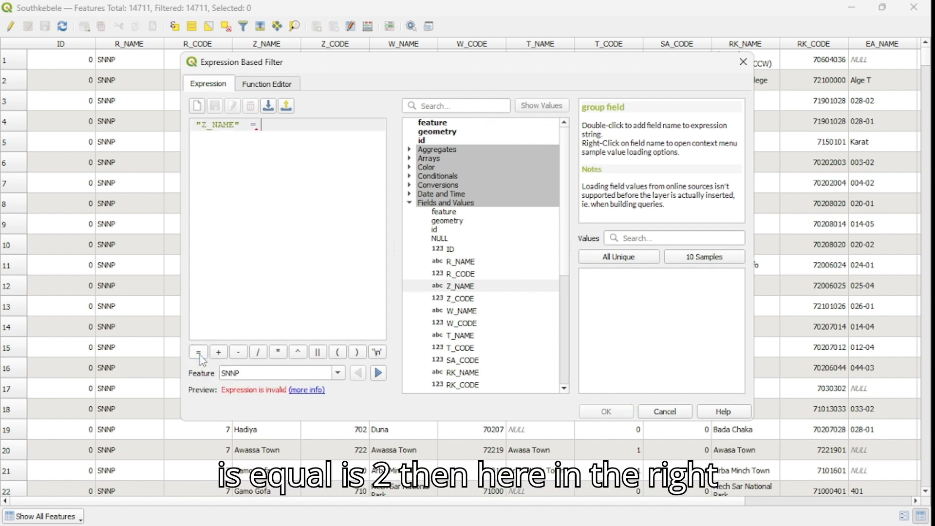
click(621, 260)
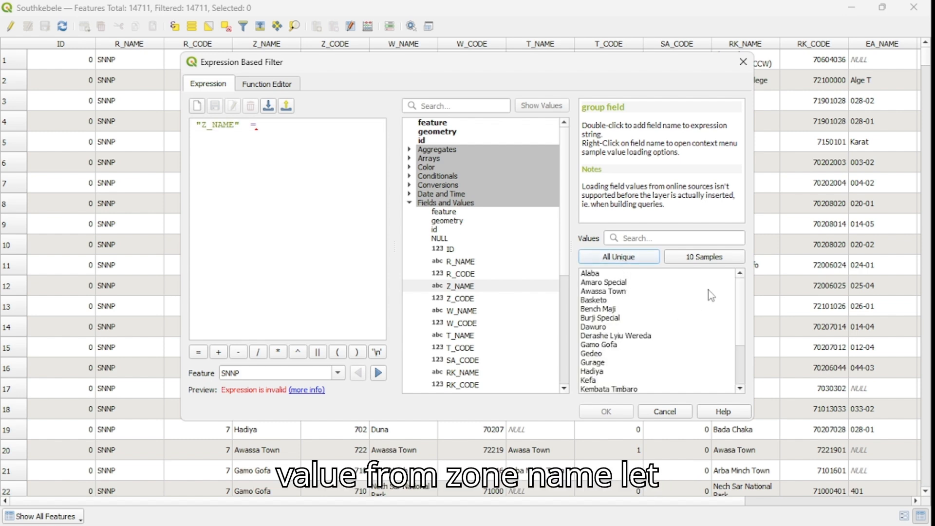
double_click(593, 327)
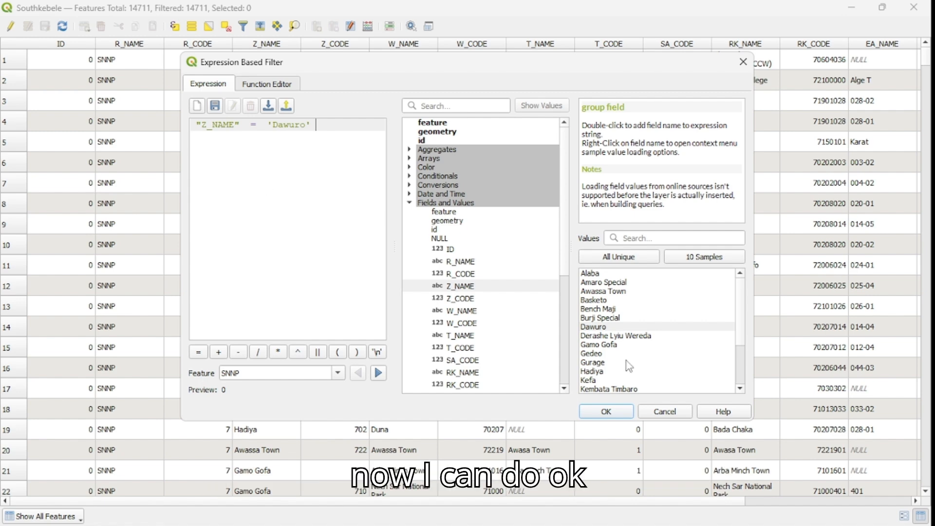
click(607, 412)
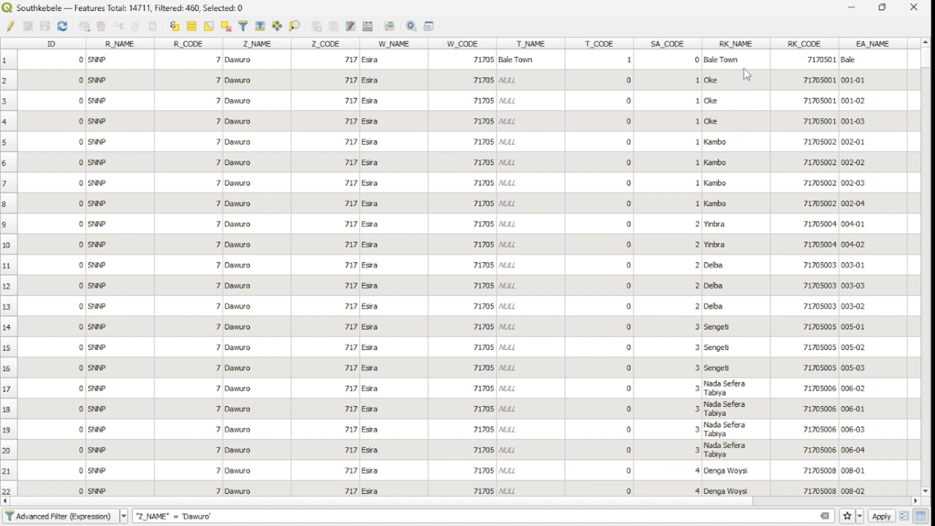
- Select all the filtered Dawuro records, from first row to last, and inspect the highlighted zone on the map
click(15, 59)
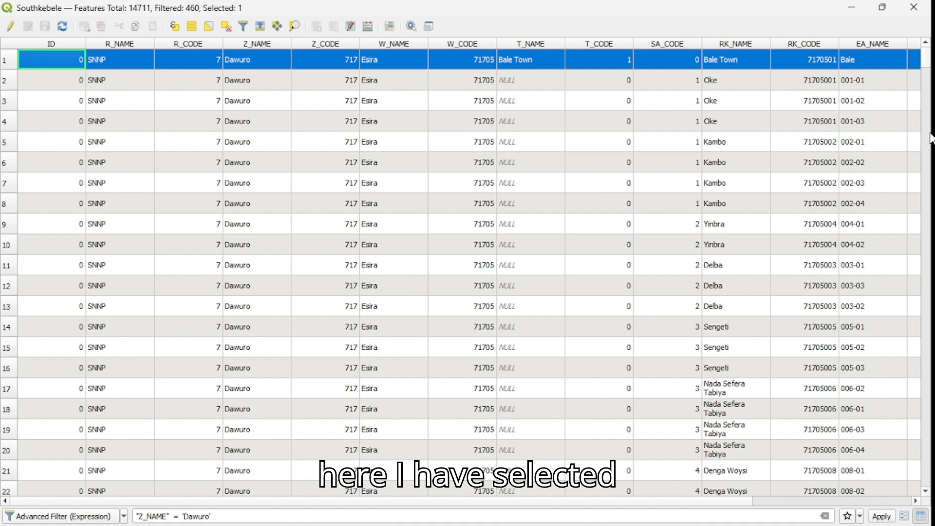
drag(927, 65, 867, 487)
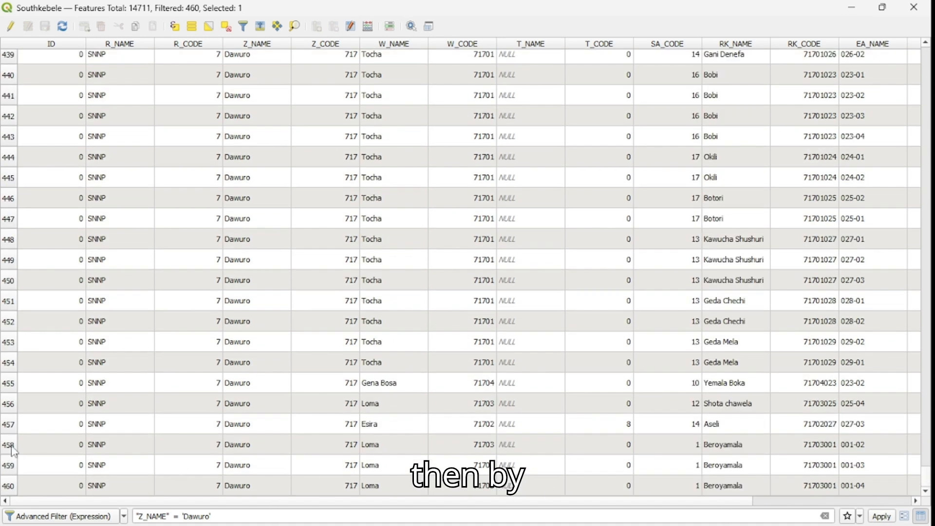
shift+click(9, 487)
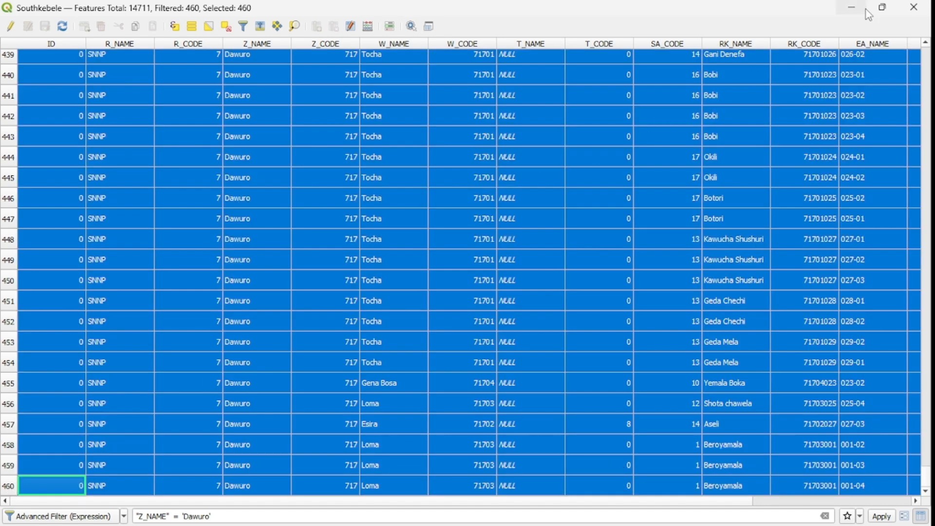
click(850, 5)
scroll(559, 285, up, 1)
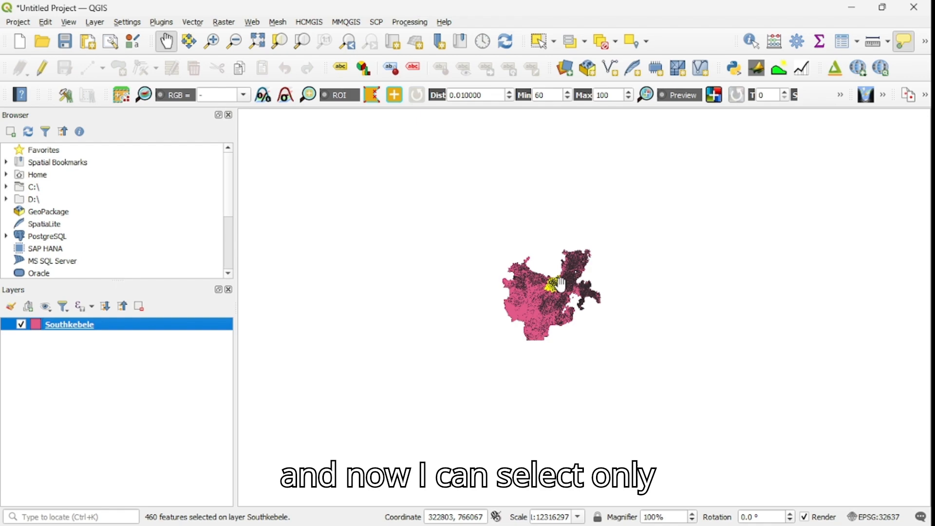
scroll(499, 291, up, 1)
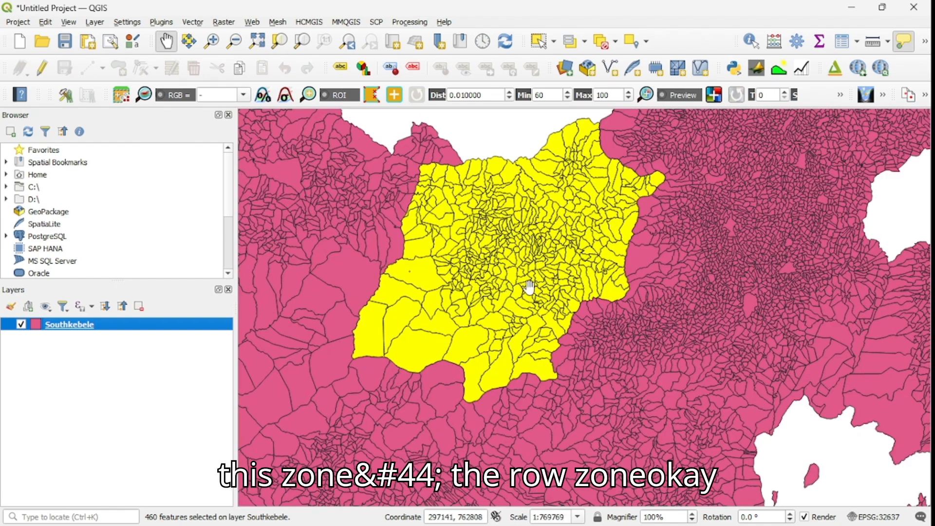
scroll(536, 288, down, 1)
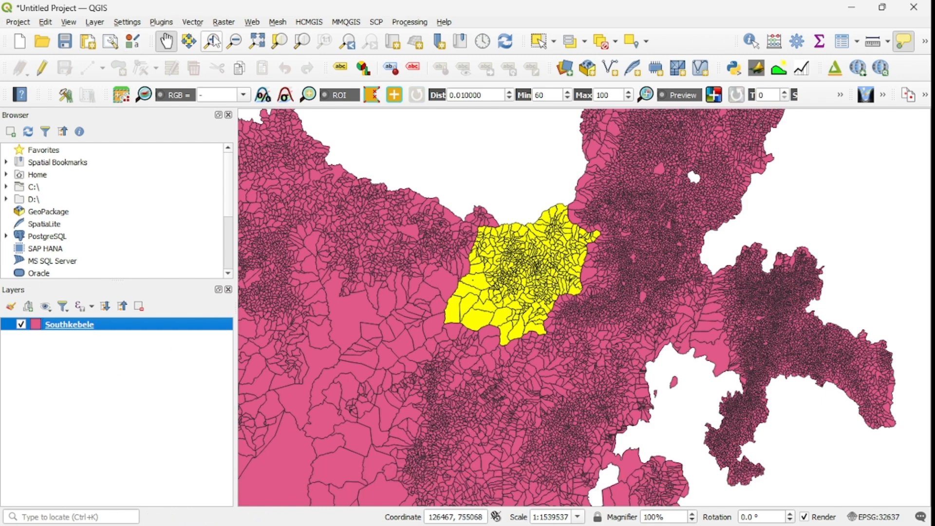
- Set up the Clip geoprocessing tool with Southkebele as both input and overlay layer, limiting the overlay to selected features only
click(193, 22)
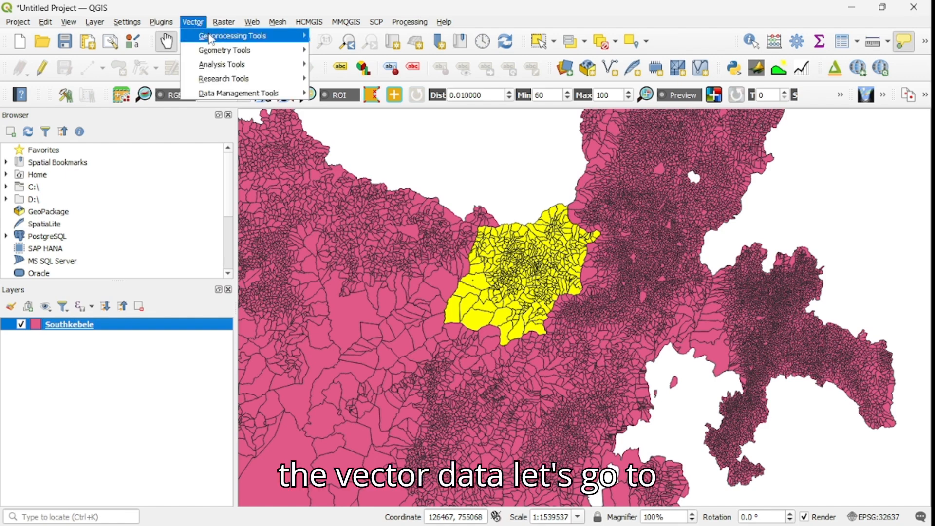
mouse_move(226, 39)
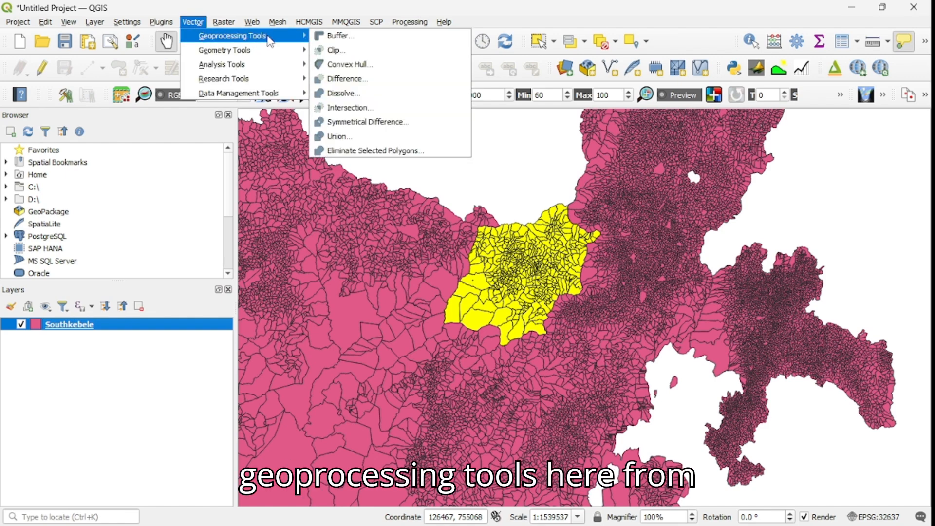
click(343, 55)
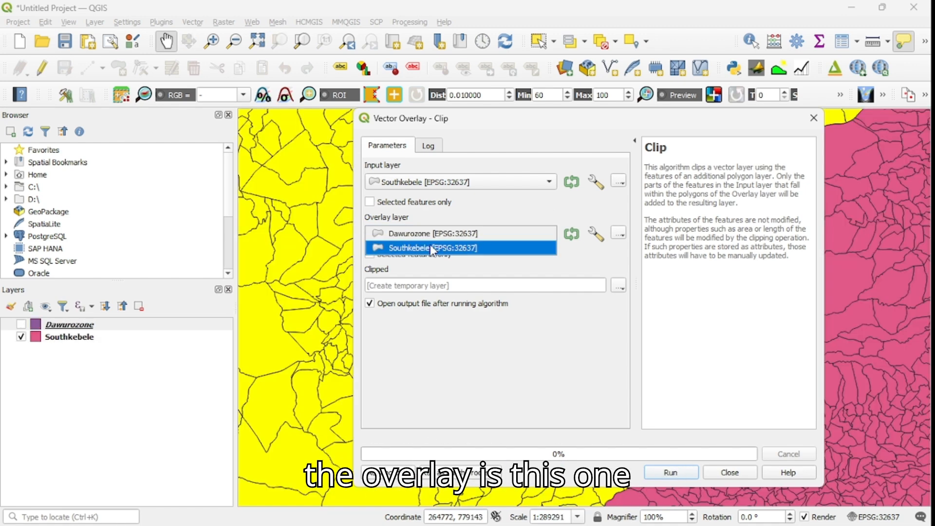
click(404, 246)
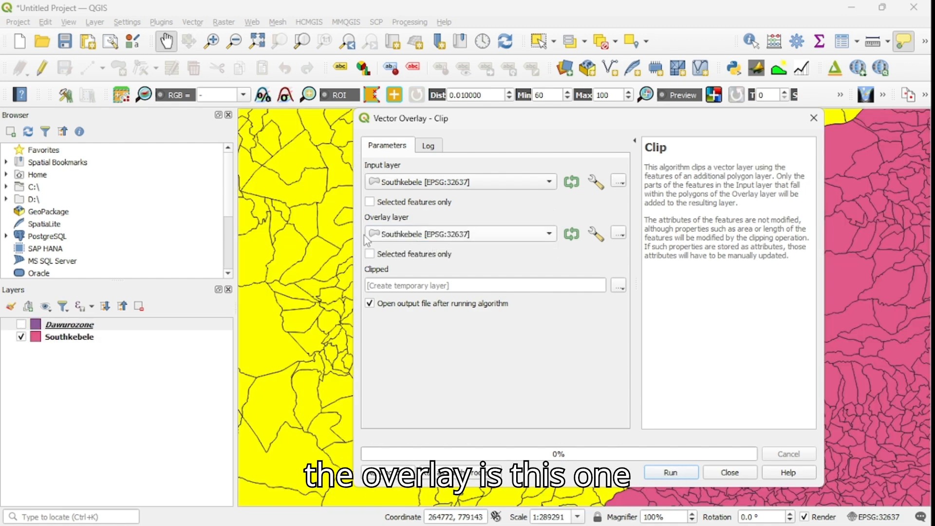
click(370, 254)
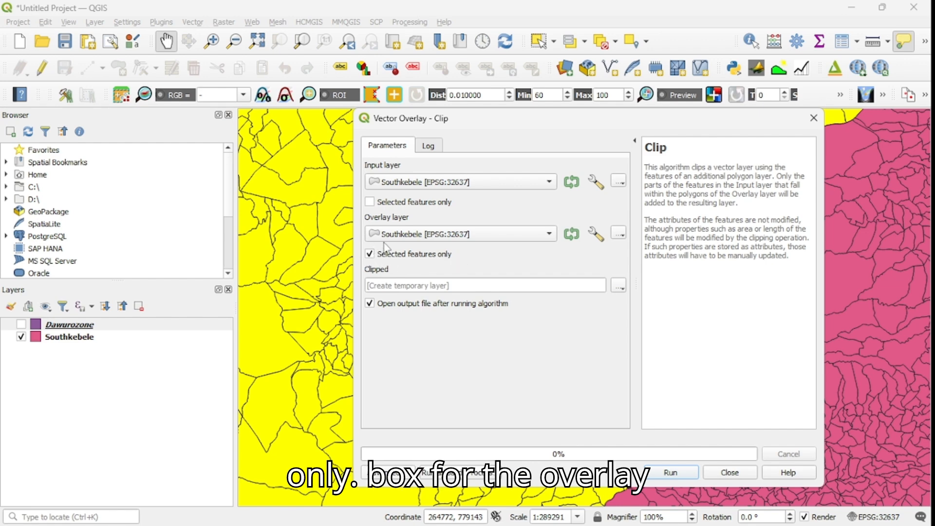
- Set the clipped output to a shapefile named Z_Dawuro in the Work place folder and run the clip
click(618, 285)
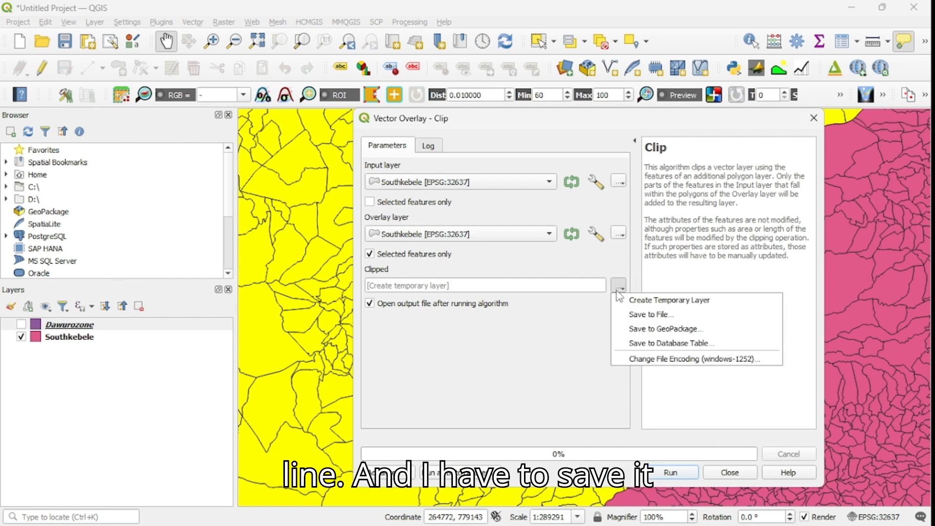
click(653, 319)
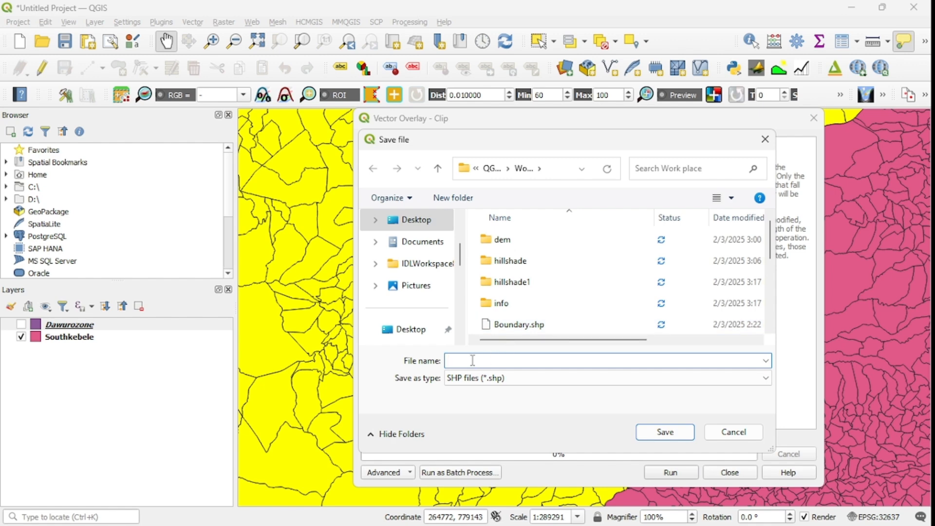
text(Z)
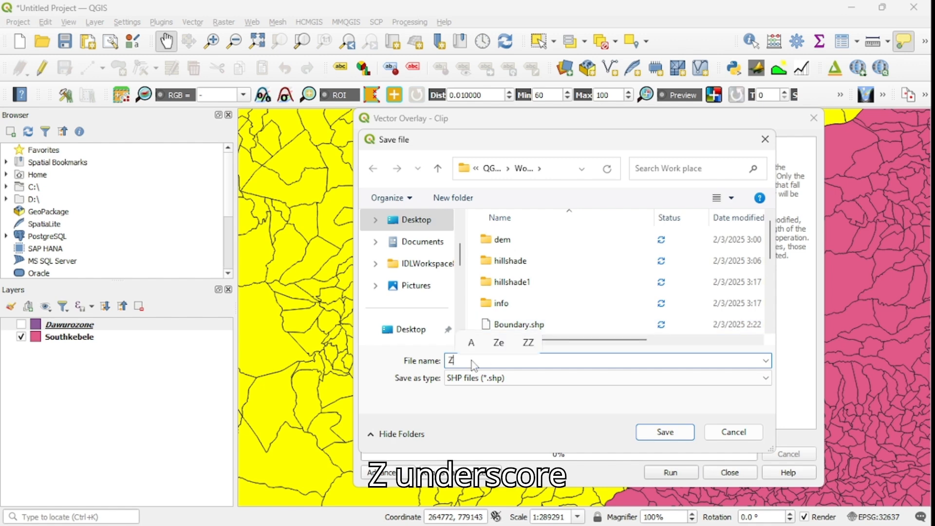
text(_)
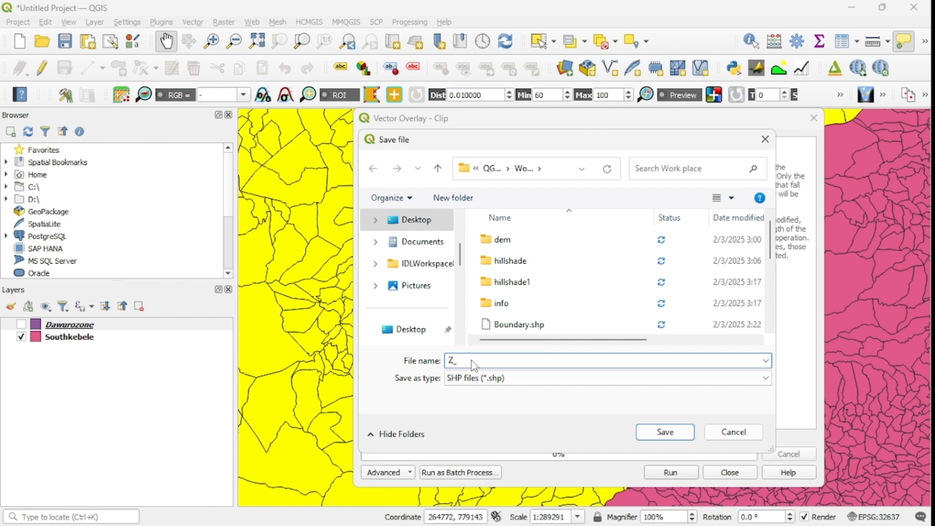
text(Dawuro)
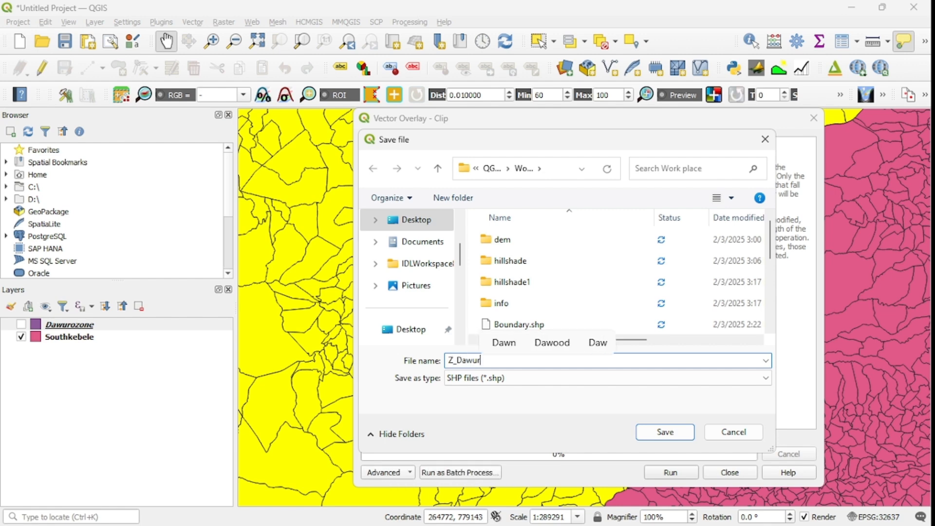
click(664, 432)
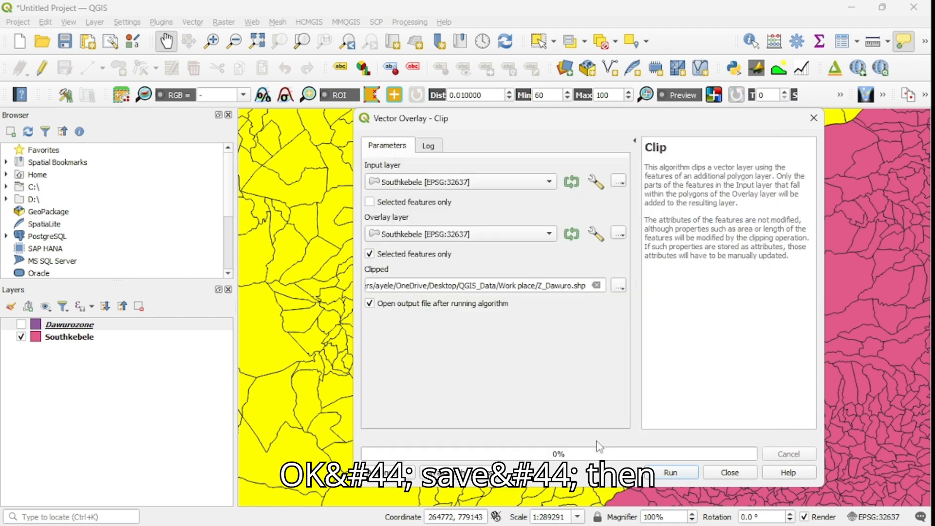
click(681, 472)
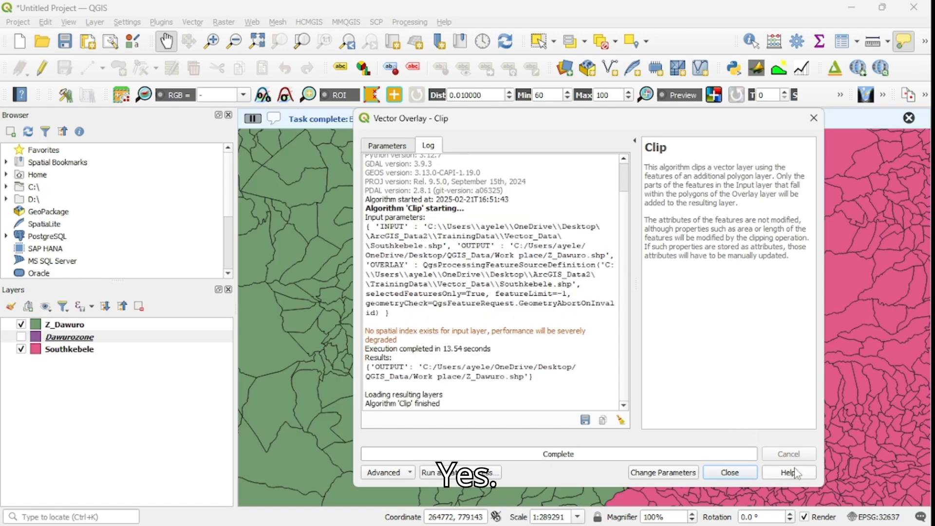
- Set up the Dissolve geoprocessing tool with Z_Dawuro as the input layer and W_NAME as the dissolve field
click(732, 471)
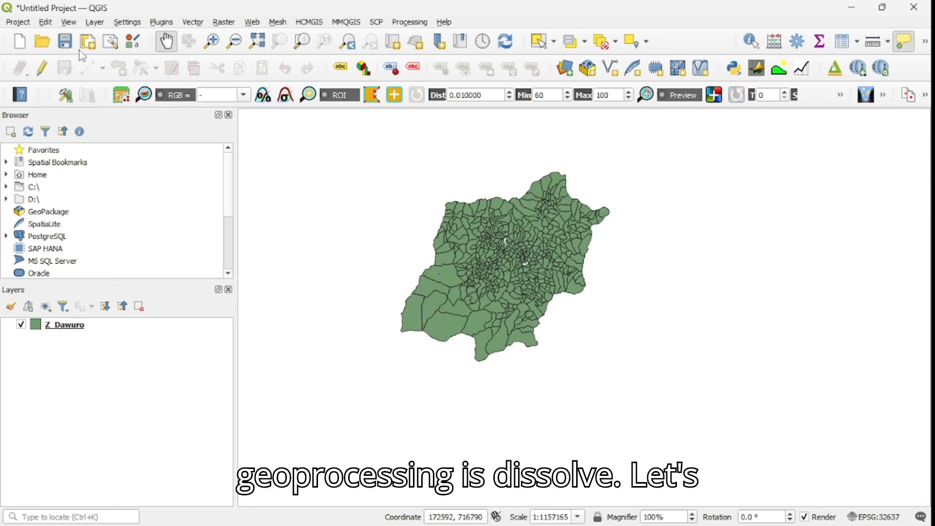
click(192, 23)
mouse_move(221, 37)
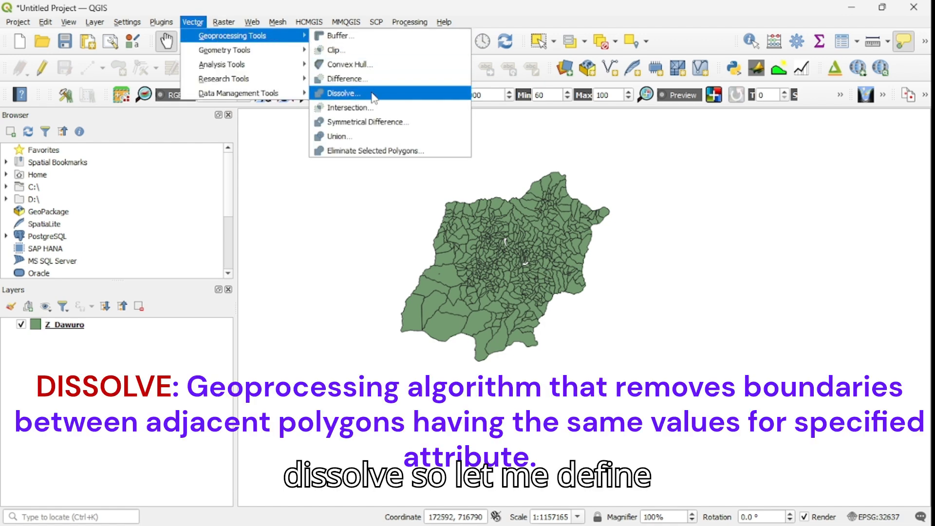
click(374, 94)
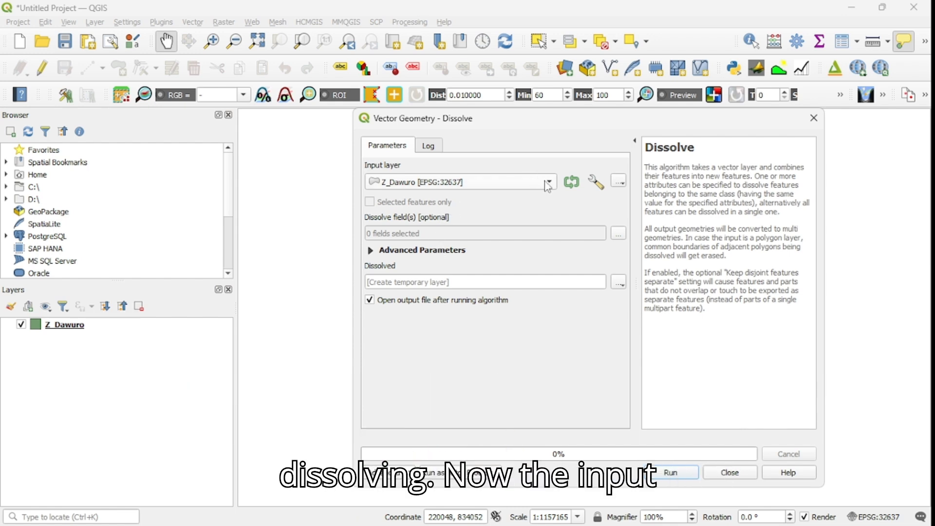
click(548, 185)
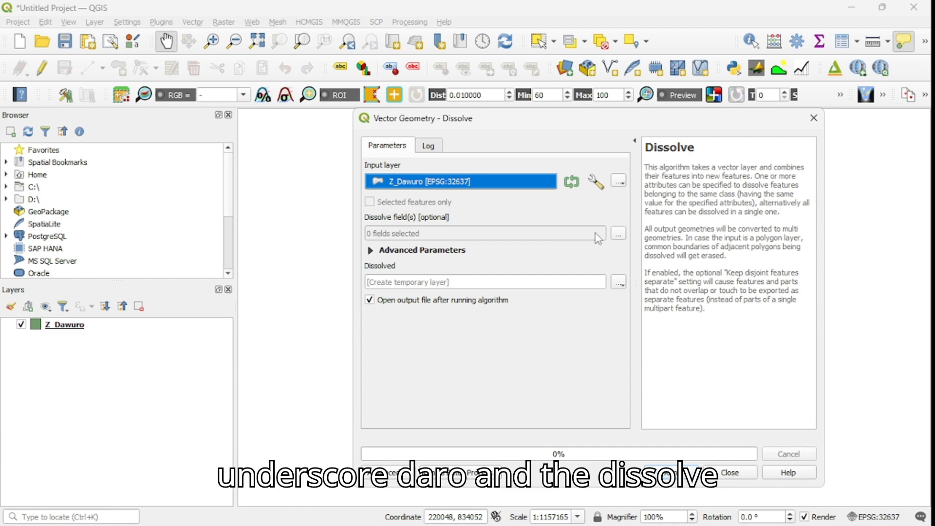
click(620, 234)
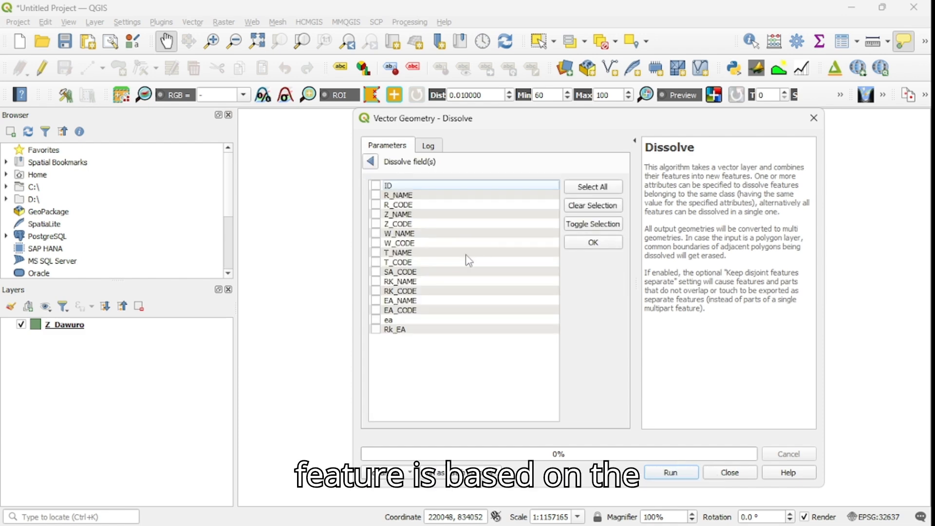
click(376, 234)
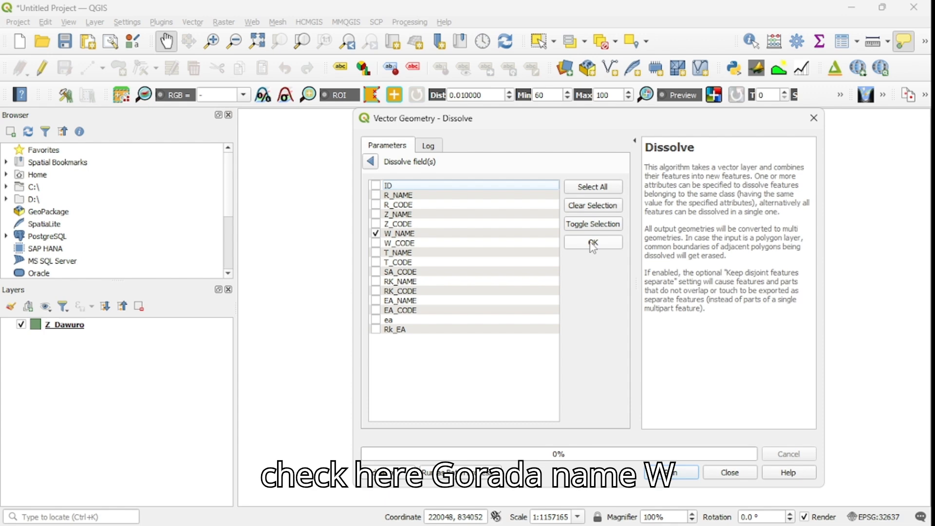
click(591, 243)
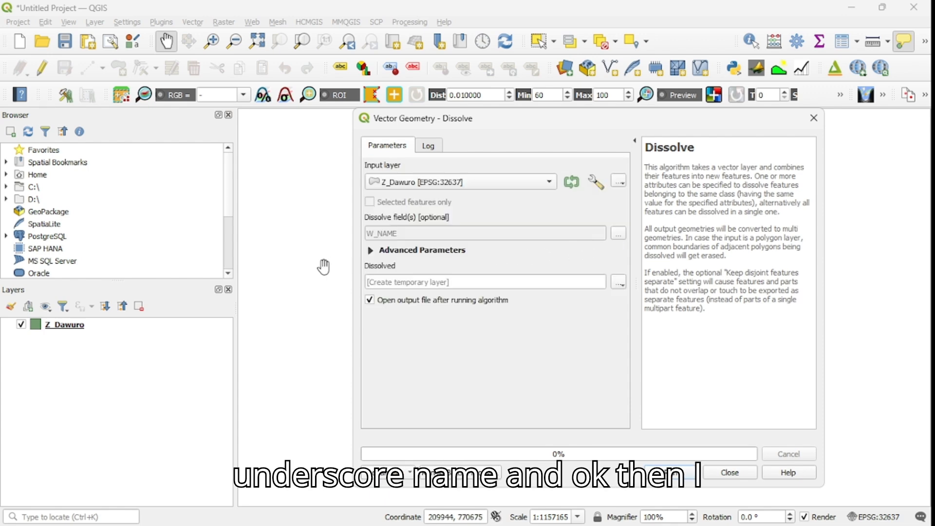
- Set the dissolved output to an SHP file named Dissolve_Dawuro in the Work place folder and run the dissolve
click(618, 282)
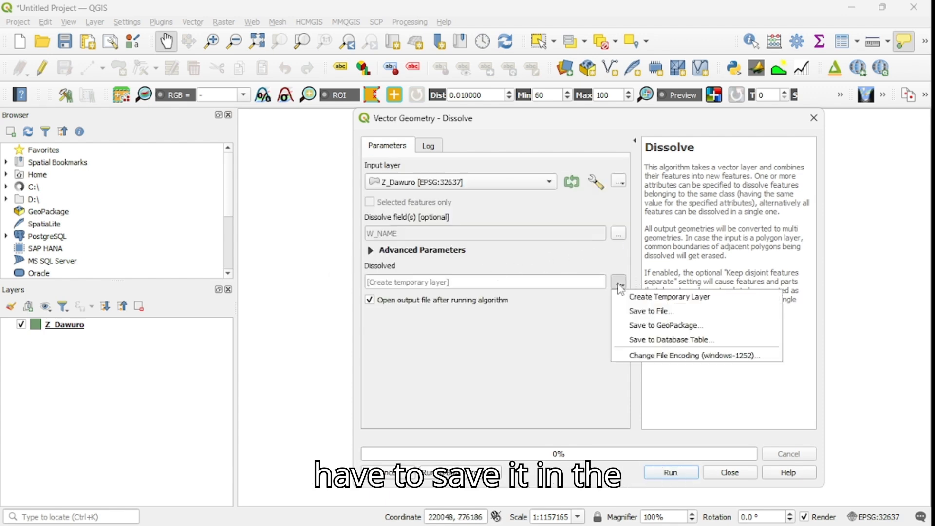
click(653, 311)
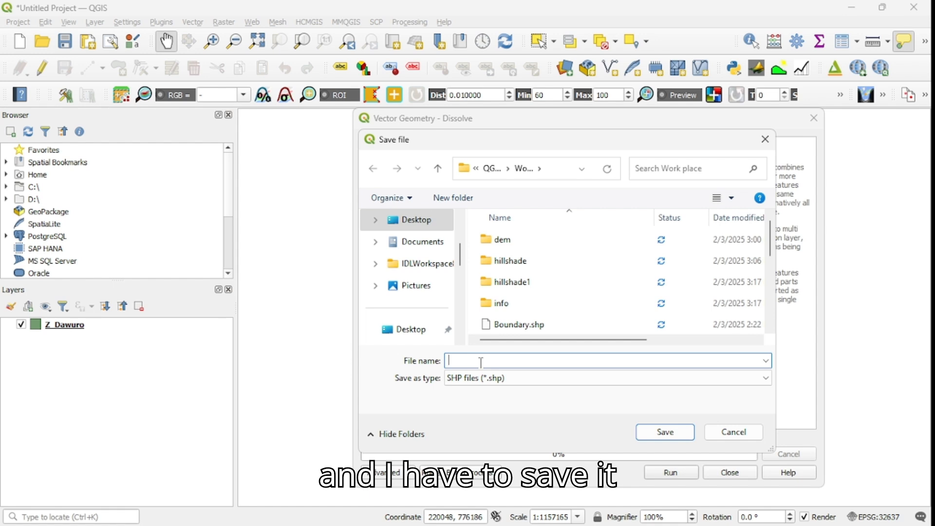
text(Di)
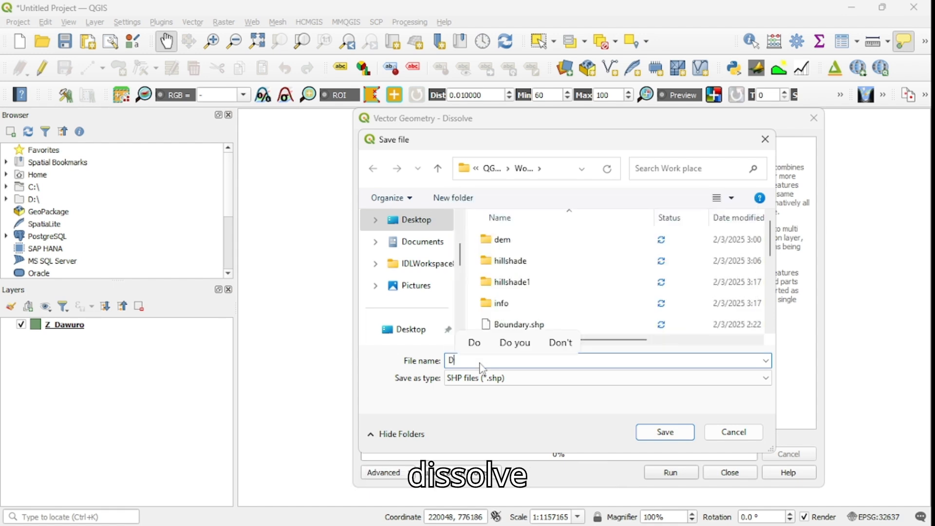
text(ssolv)
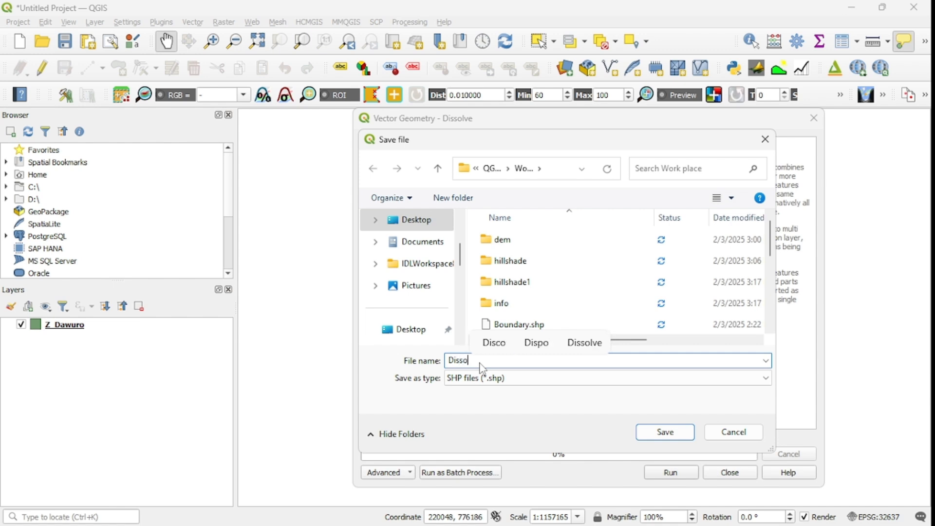
text(e)
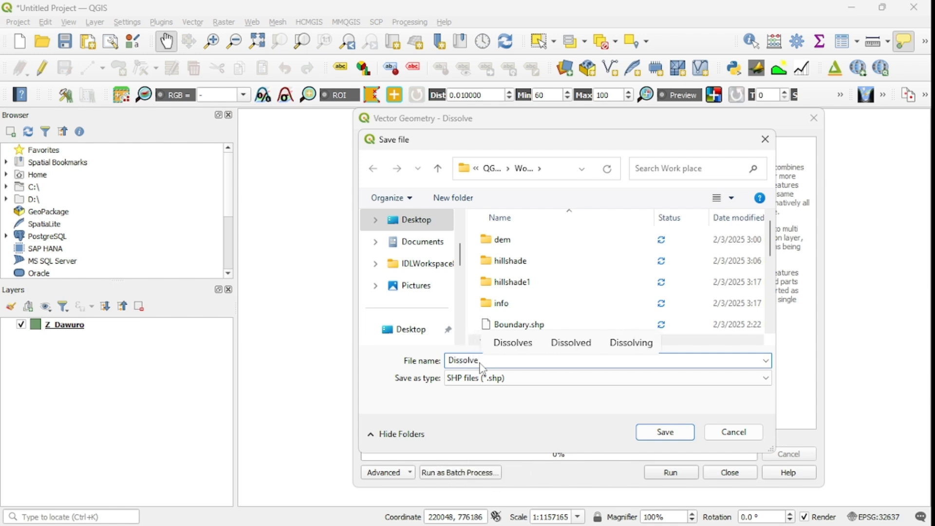
text(_)
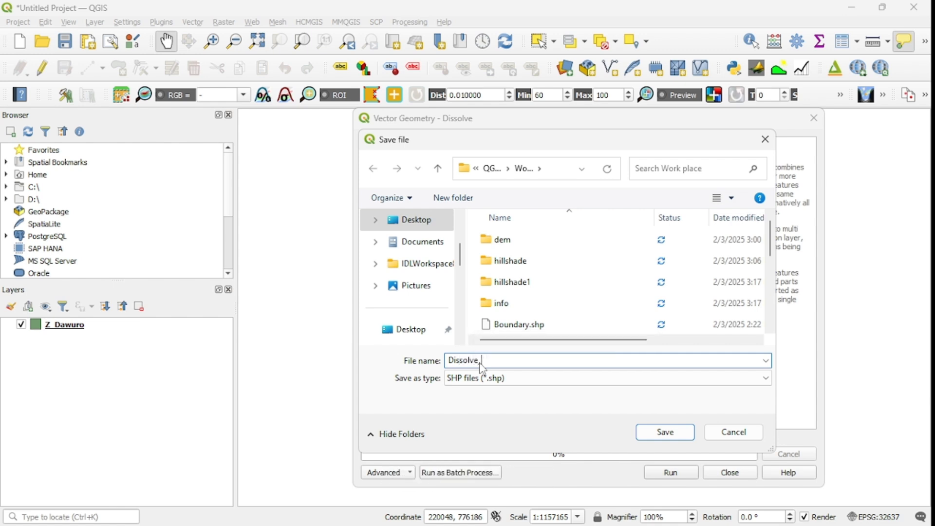
text(Dawuro)
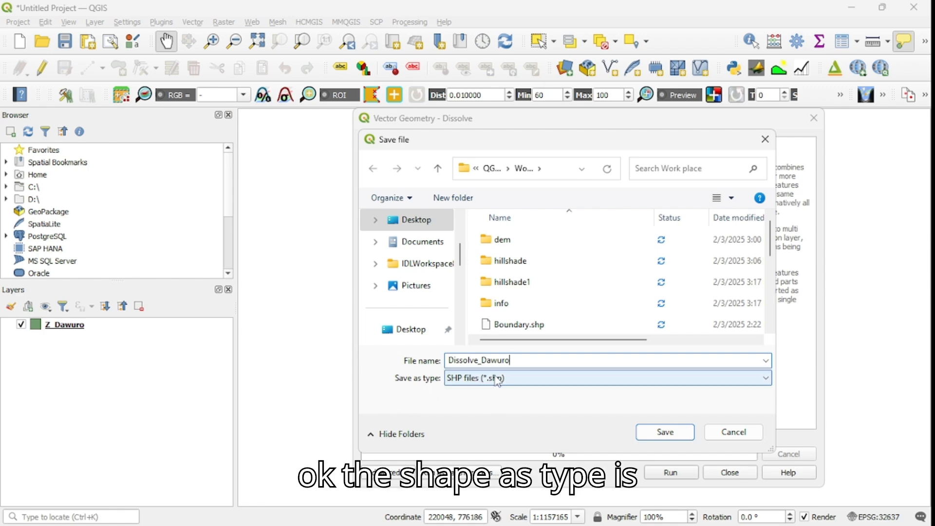
click(766, 379)
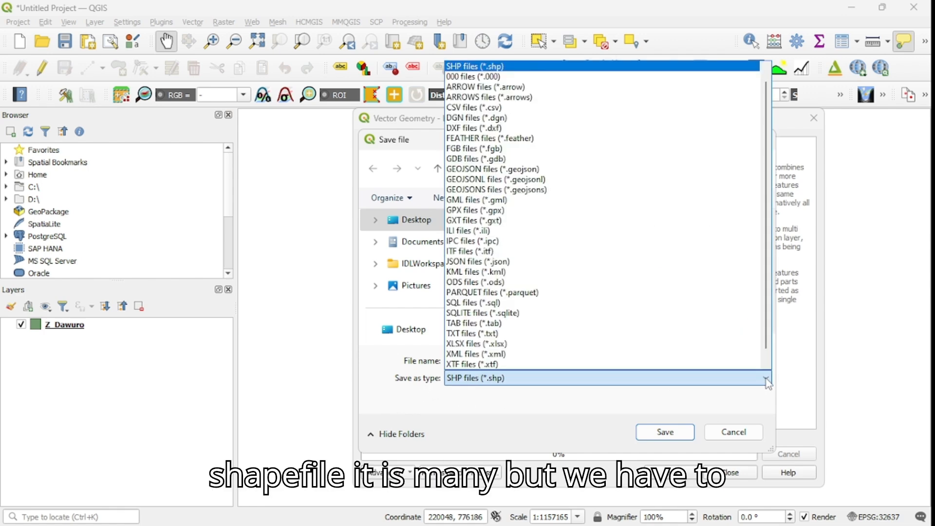
click(484, 67)
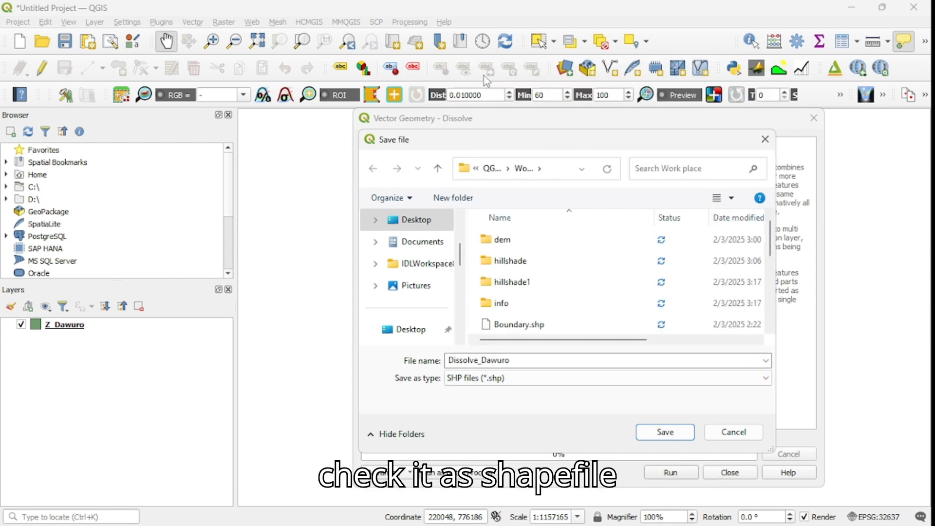
click(665, 432)
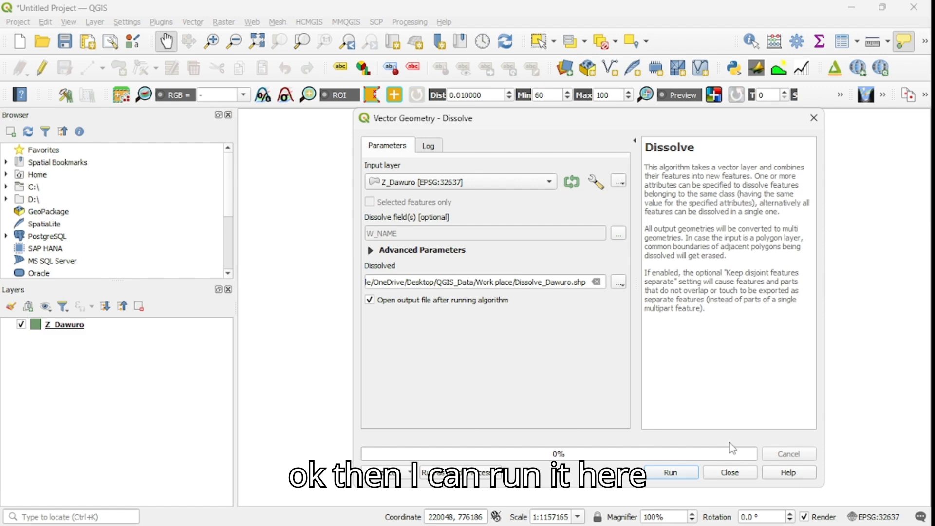
click(671, 472)
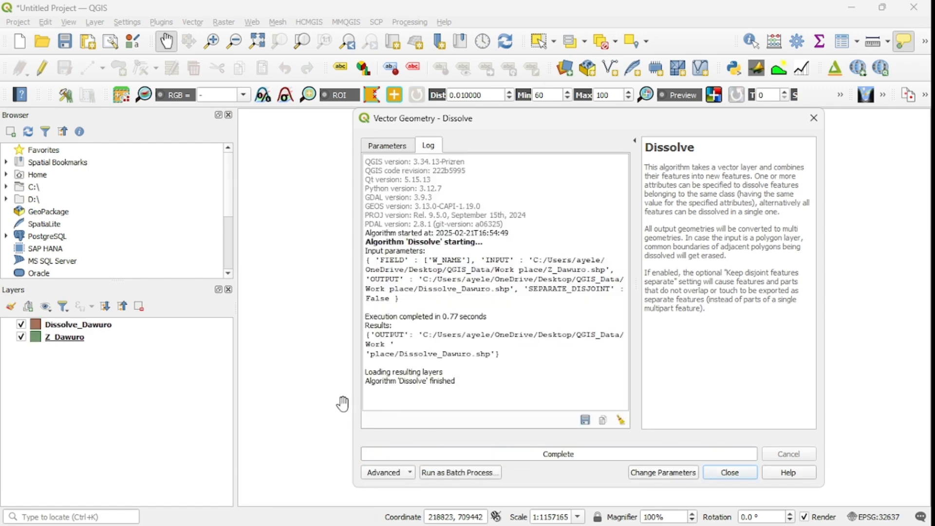
click(729, 471)
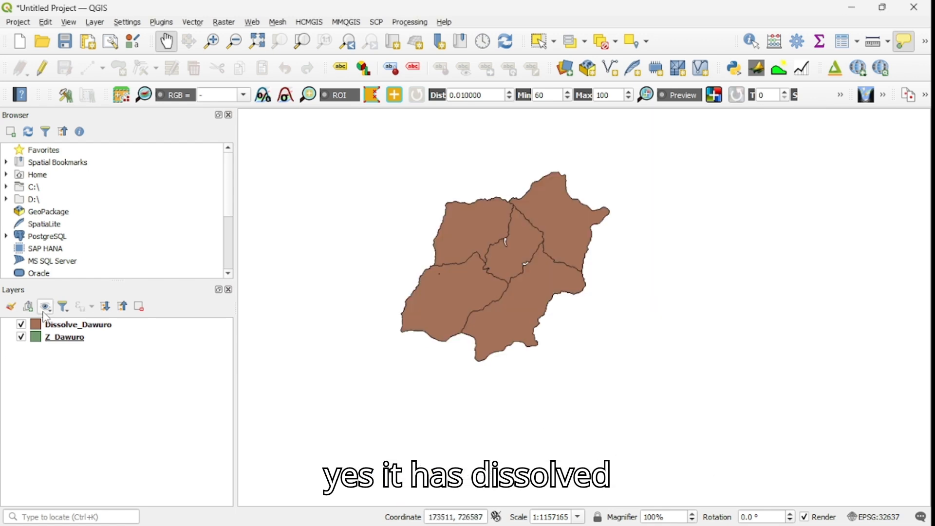
- Hide the Z_Dawuro layer and inspect the dissolved boundaries of Dissolve_Dawuro on the map
click(21, 337)
scroll(511, 248, down, 1)
scroll(502, 246, up, 2)
drag(489, 243, 529, 300)
scroll(584, 256, up, 1)
scroll(584, 257, down, 1)
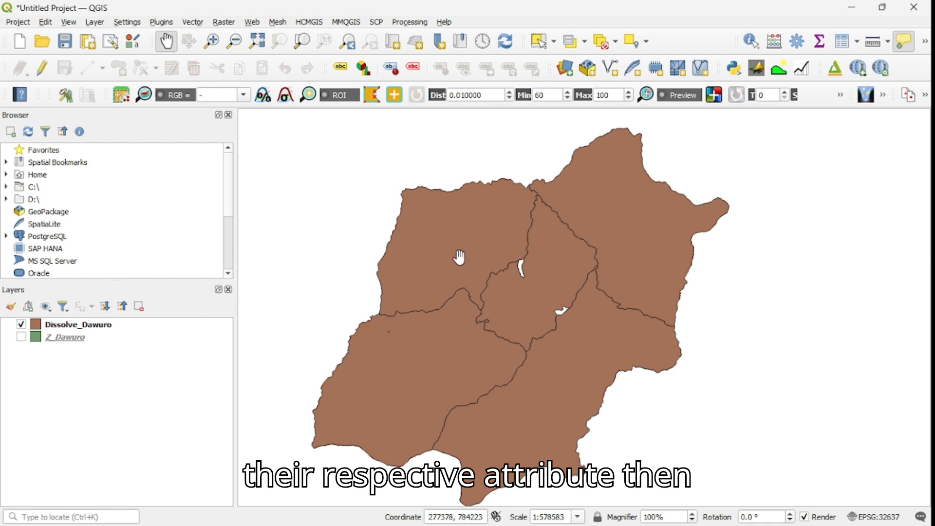
scroll(562, 279, up, 1)
scroll(562, 279, down, 1)
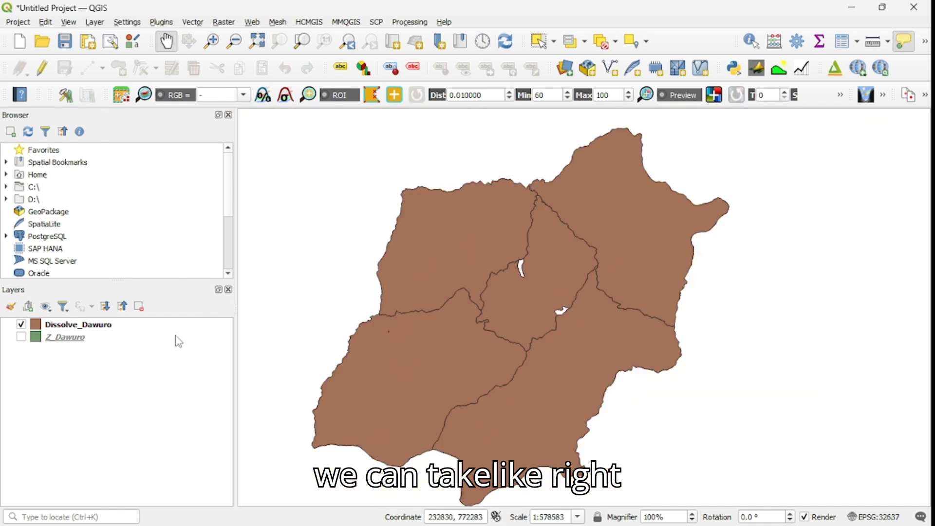
- Review the records in the Dissolve_Dawuro attribute table, including their zone and W_NAME values, and close it
right_click(91, 330)
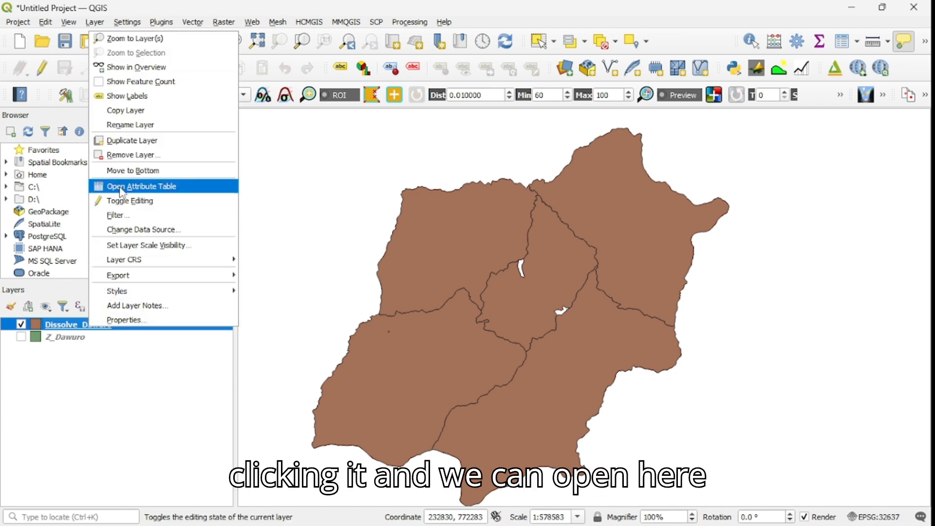
click(121, 189)
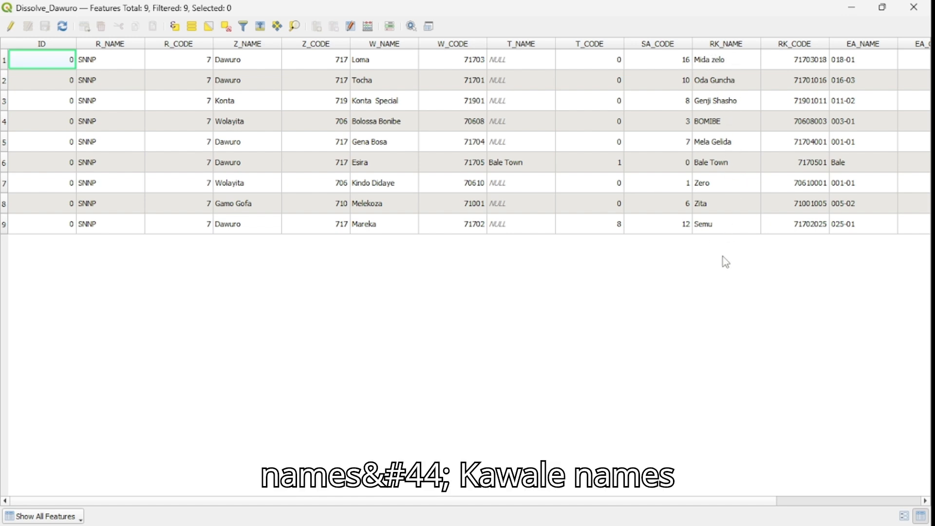
click(914, 8)
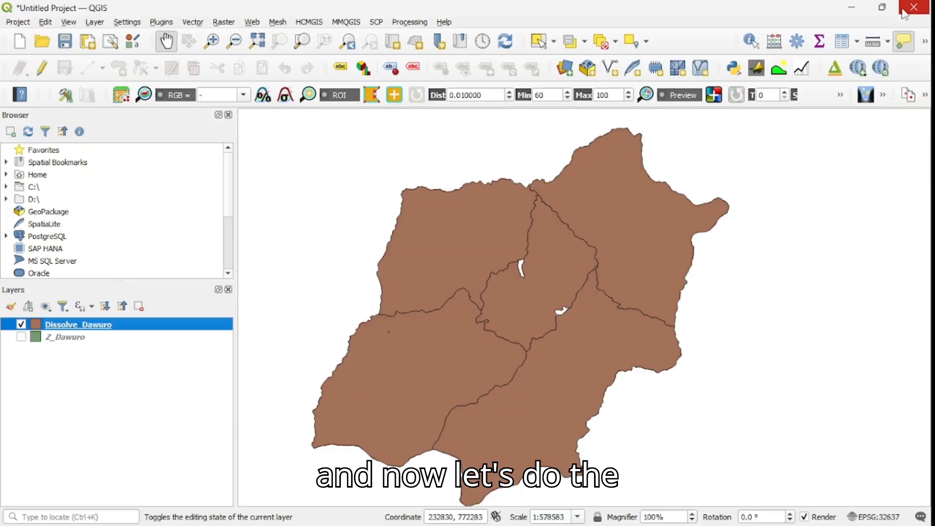
- Classify the Dissolve_Dawuro layer's symbology as Categorized by W_NAME with random colors and apply it
right_click(77, 331)
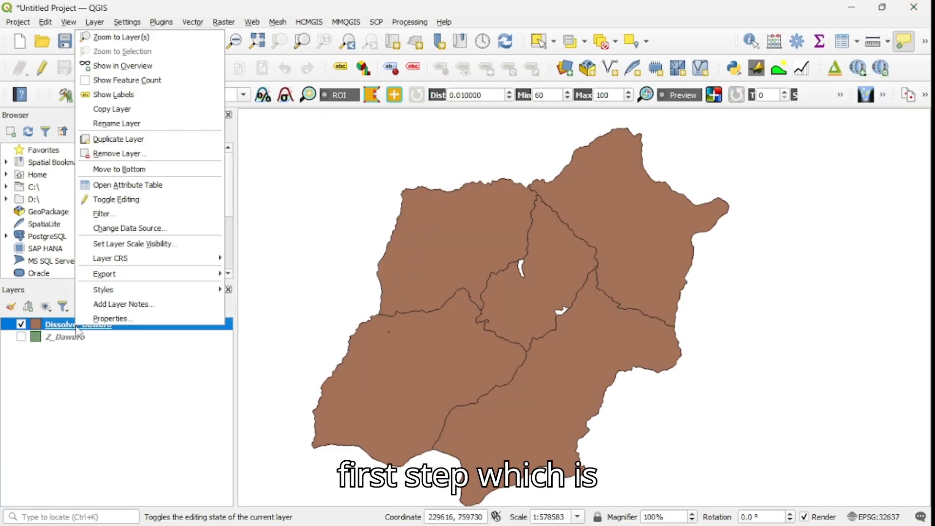
click(111, 319)
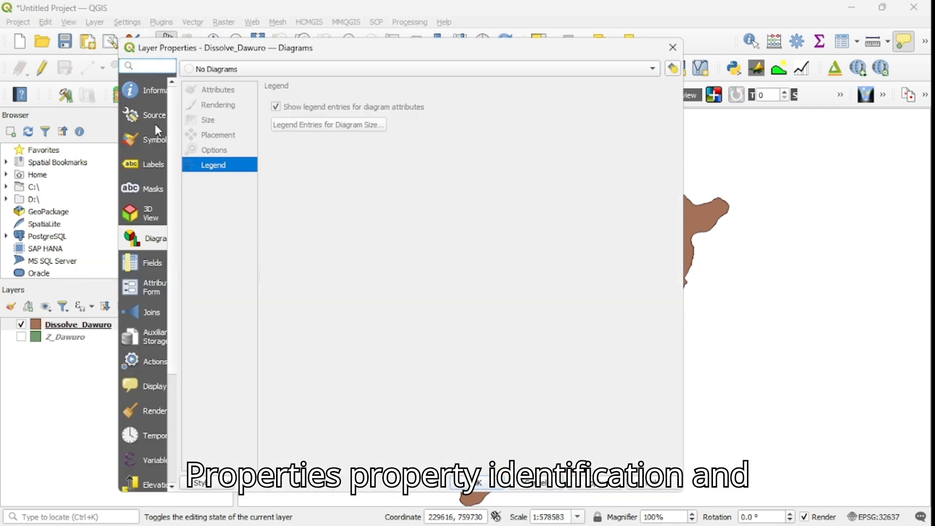
click(153, 140)
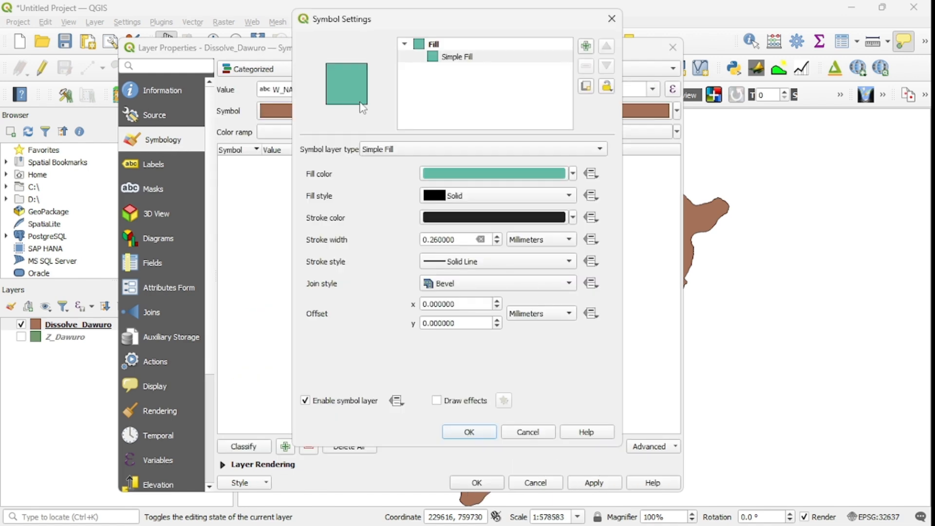
click(611, 25)
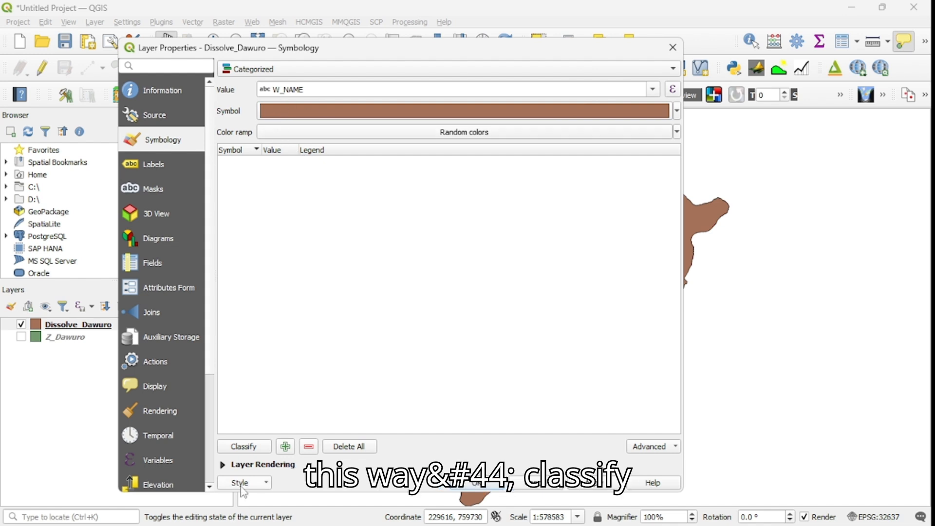
click(246, 447)
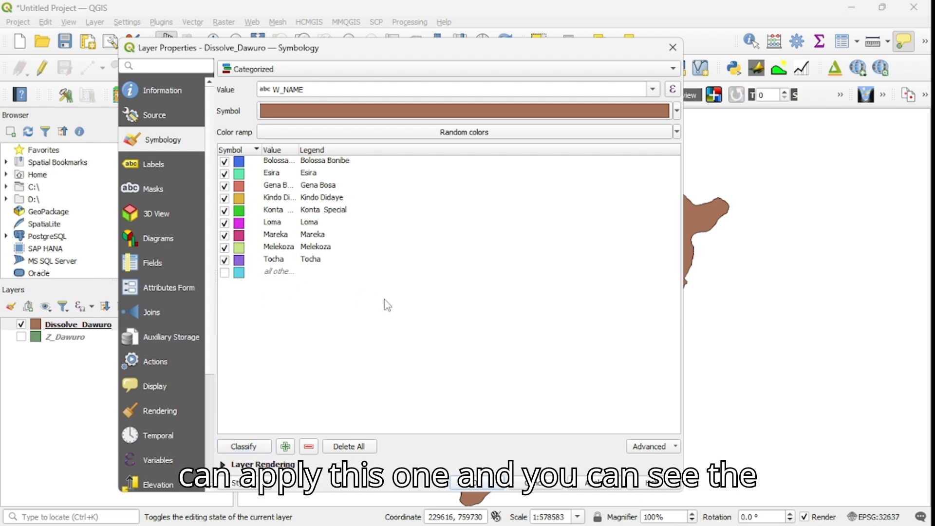
click(593, 485)
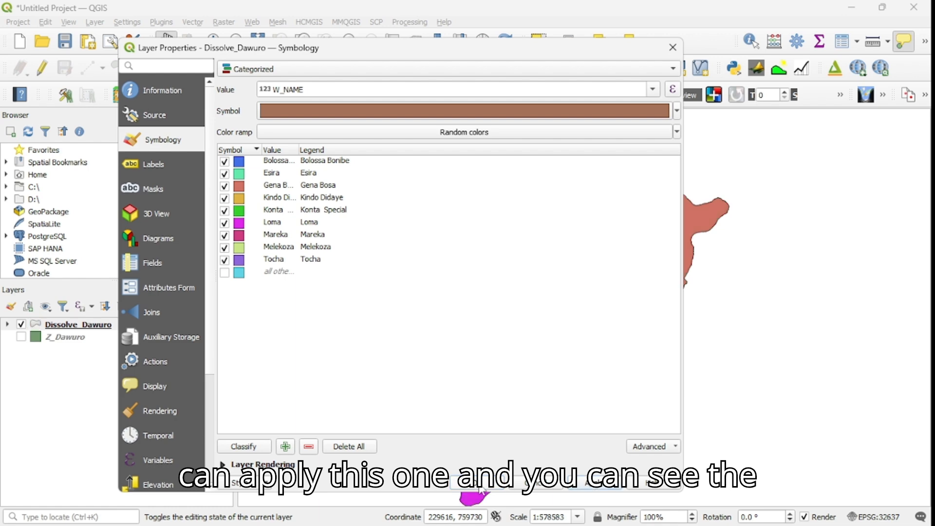
click(482, 489)
- Examine the differently colored W_NAME areas of Dissolve_Dawuro across the map
scroll(568, 277, down, 1)
scroll(605, 310, up, 1)
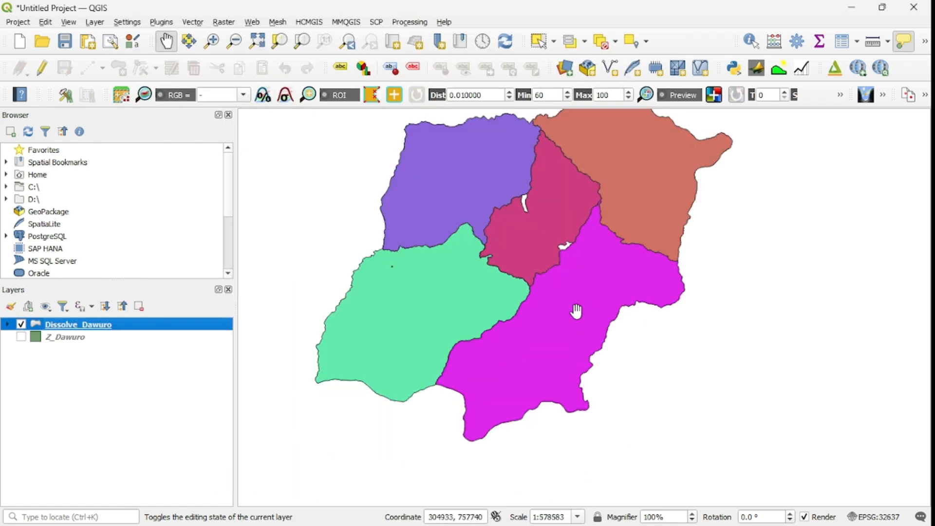
scroll(606, 310, down, 1)
drag(581, 287, 442, 292)
scroll(447, 292, up, 1)
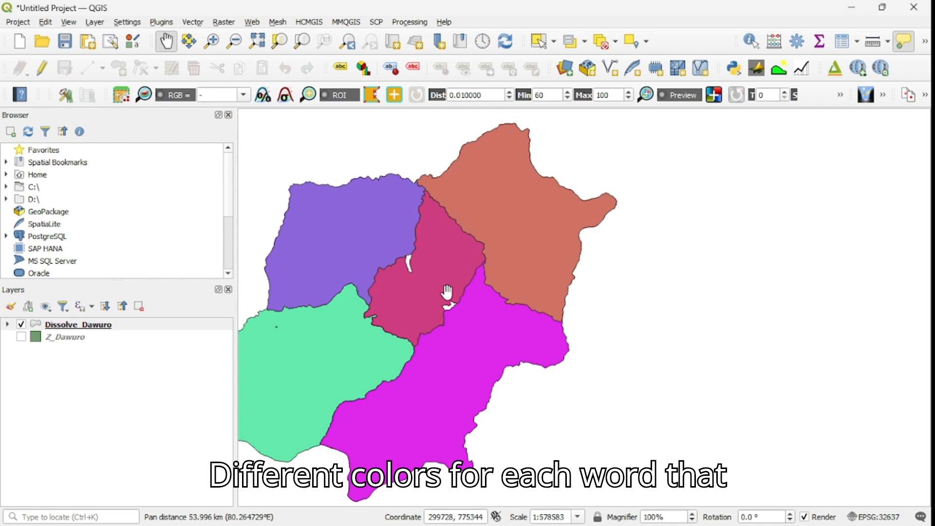
scroll(447, 292, down, 1)
drag(411, 335, 427, 314)
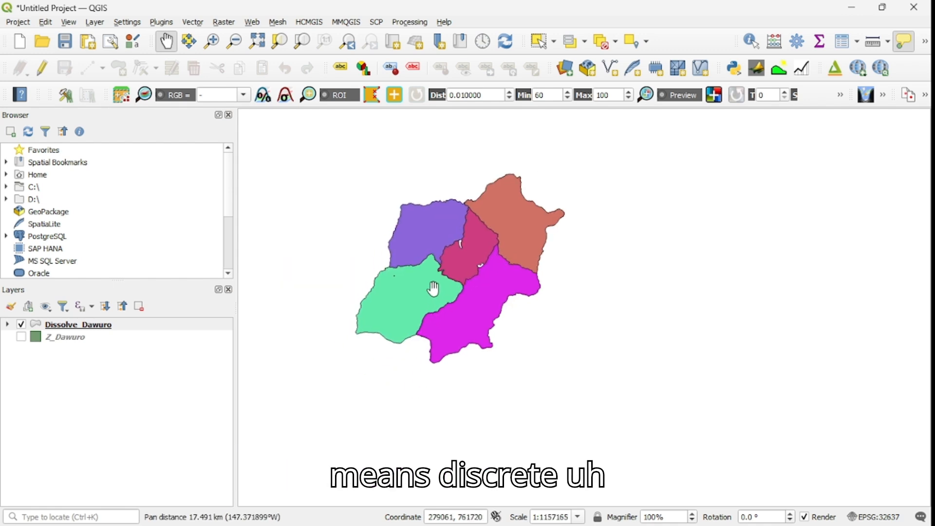
- Restyle the Bolossa Bonibe category of Dissolve_Dawuro with a darker blue fill and a transparent stroke
right_click(96, 327)
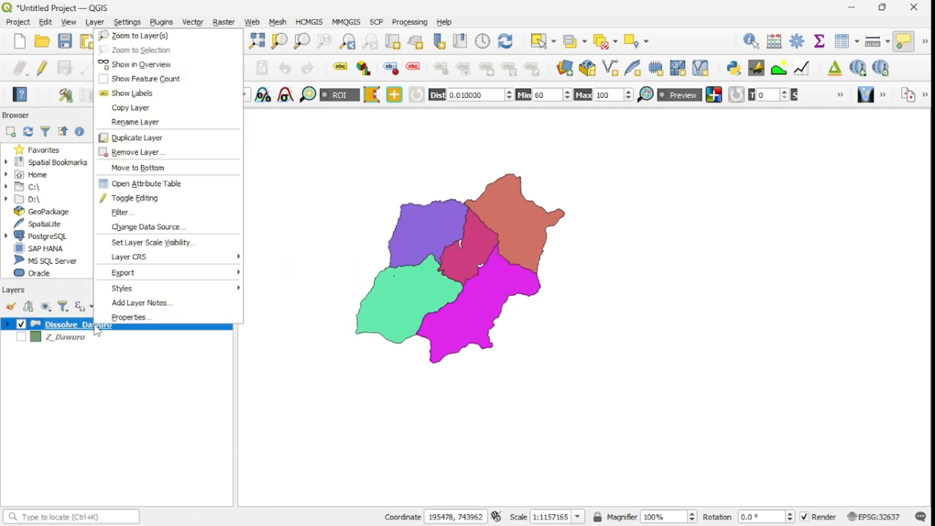
click(128, 319)
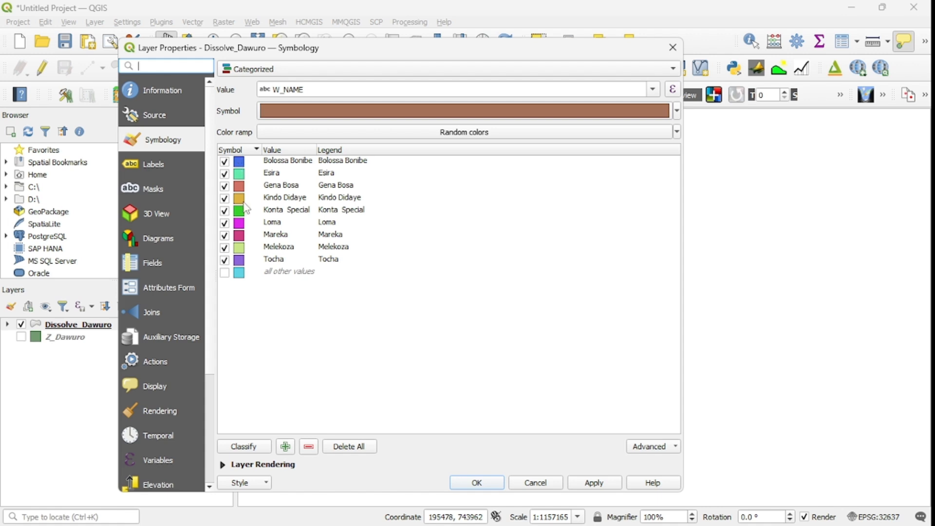
click(241, 163)
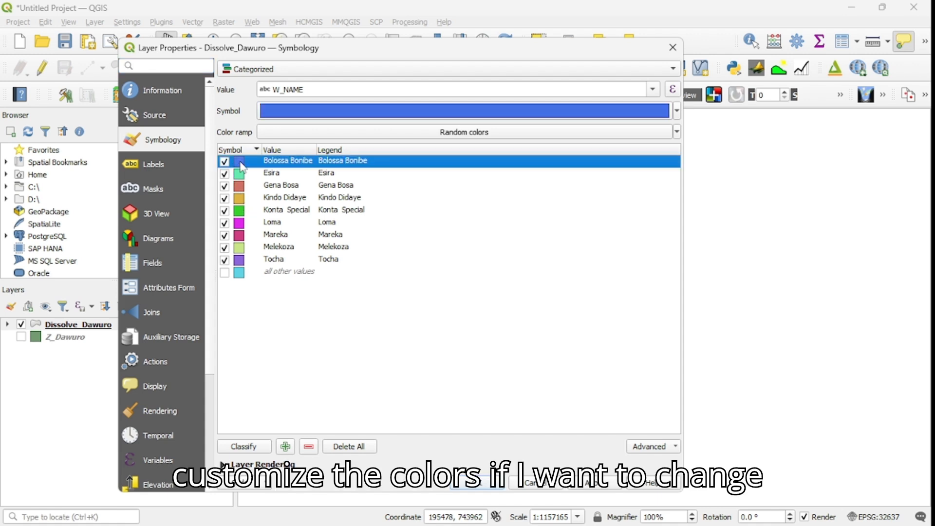
double_click(241, 164)
click(437, 57)
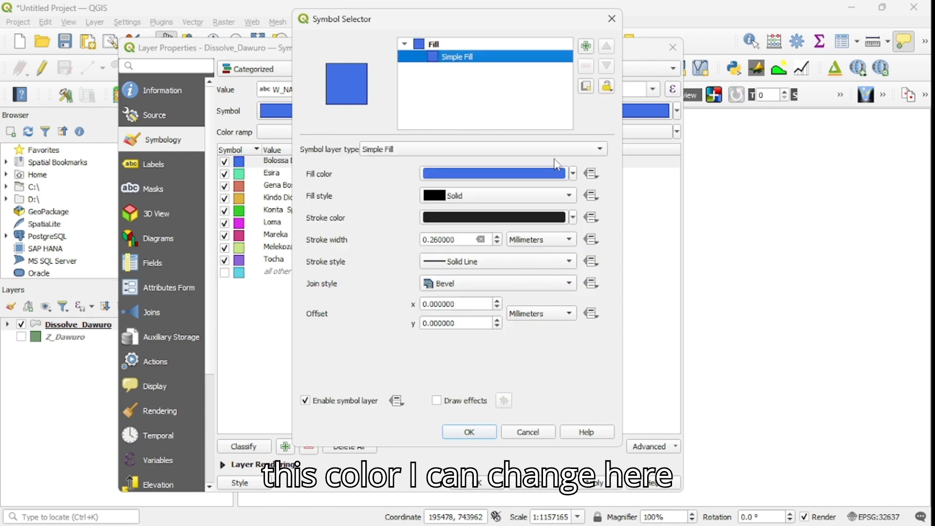
click(573, 174)
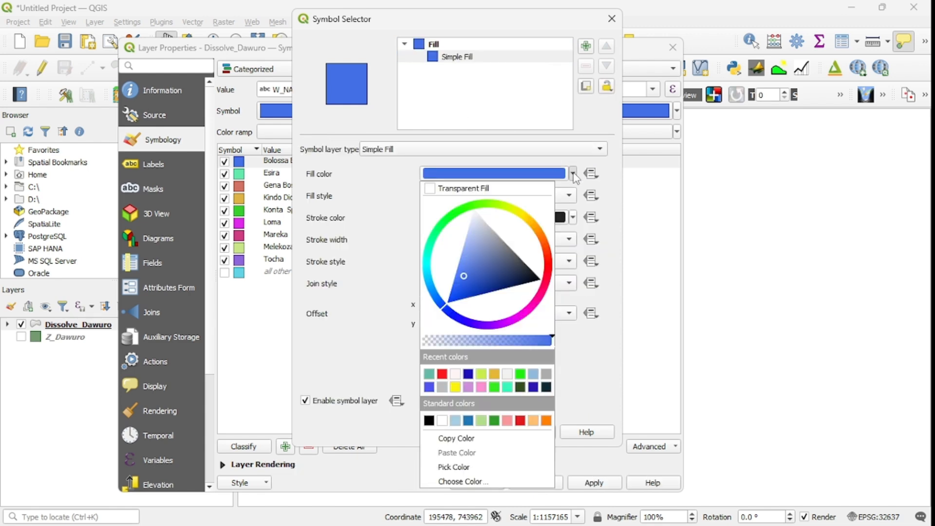
click(462, 291)
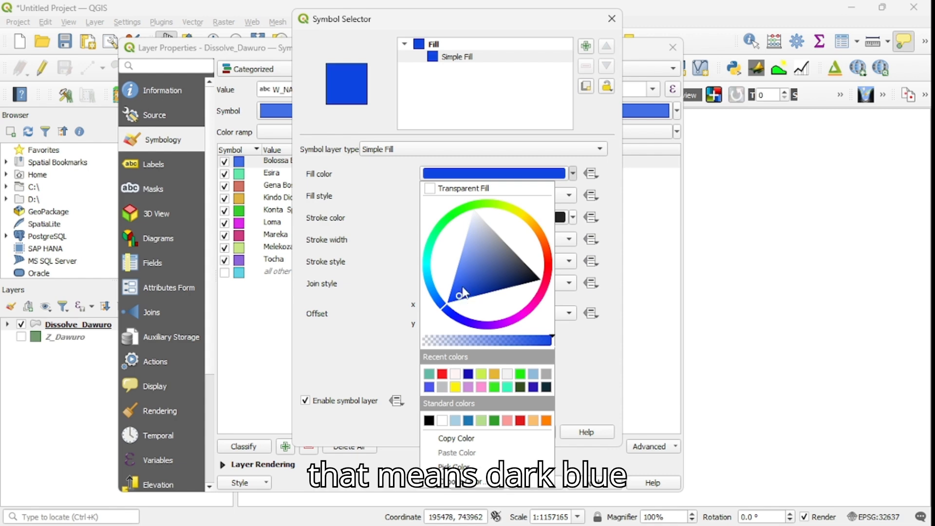
click(384, 335)
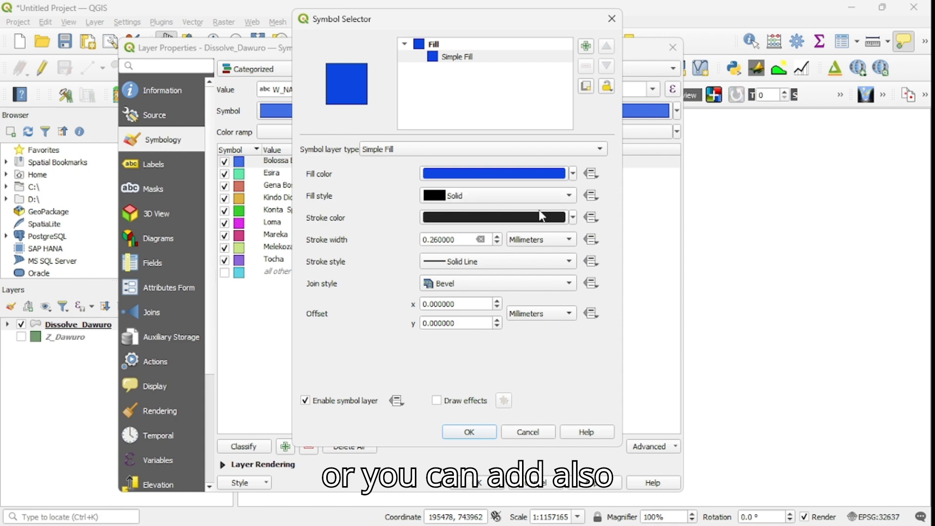
click(573, 218)
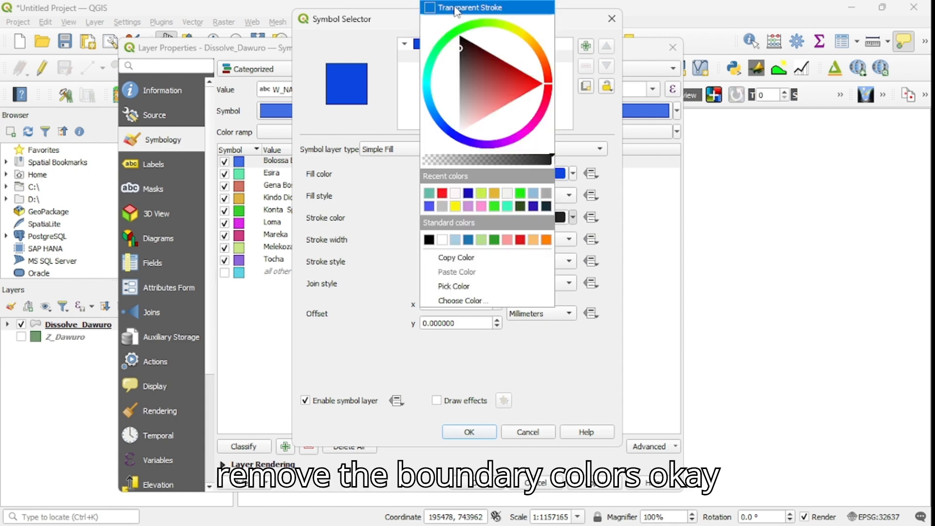
click(487, 7)
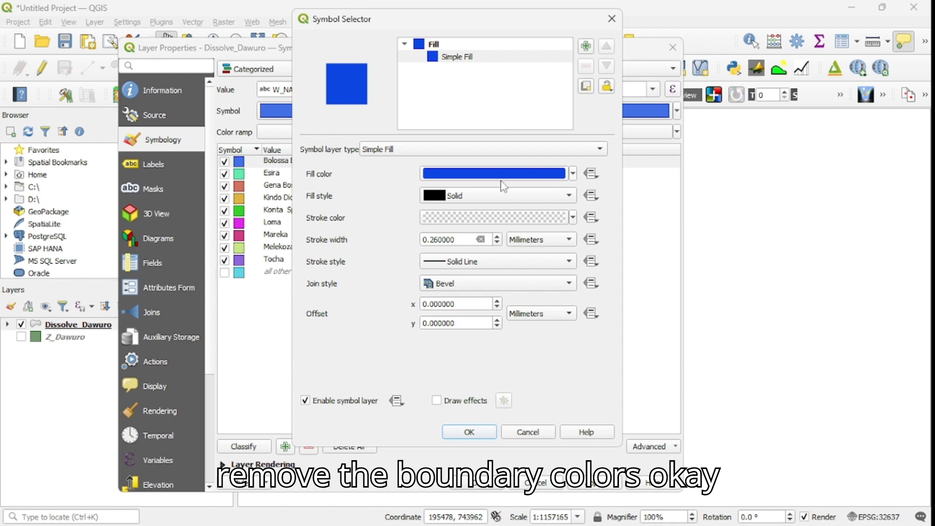
click(477, 430)
- Restyle the Esira category with a darker green fill and a transparent stroke
click(244, 178)
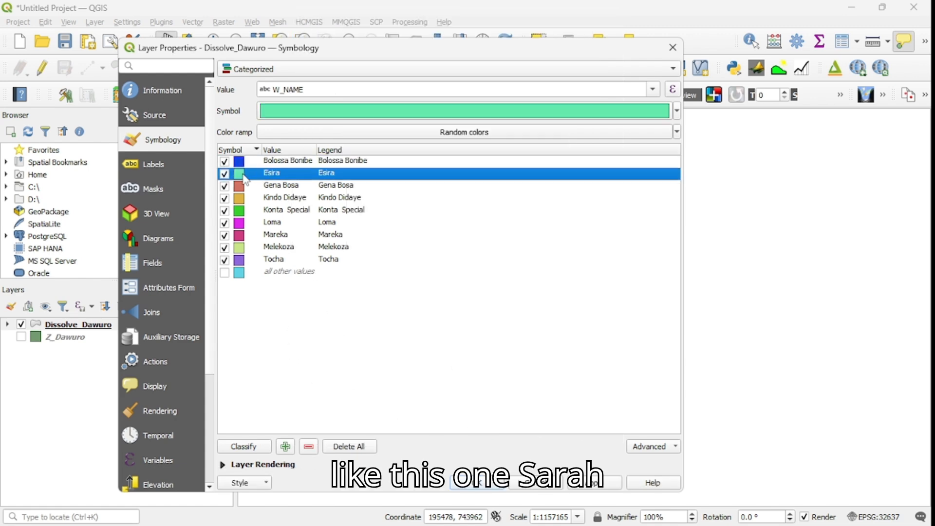
double_click(244, 177)
click(434, 59)
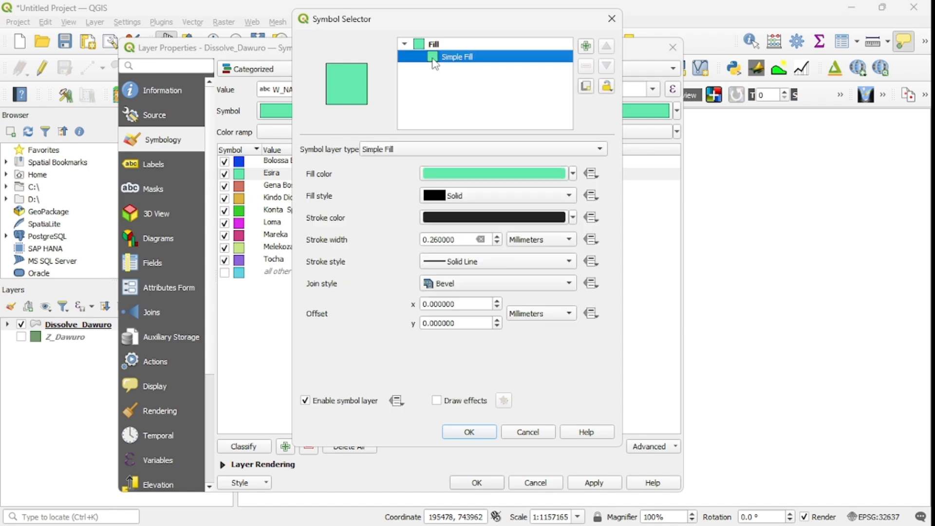
click(573, 174)
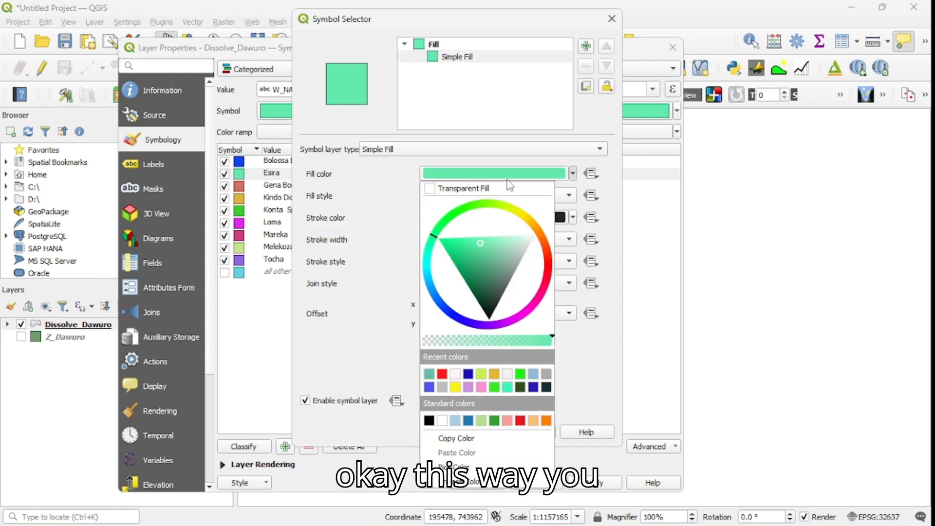
click(460, 262)
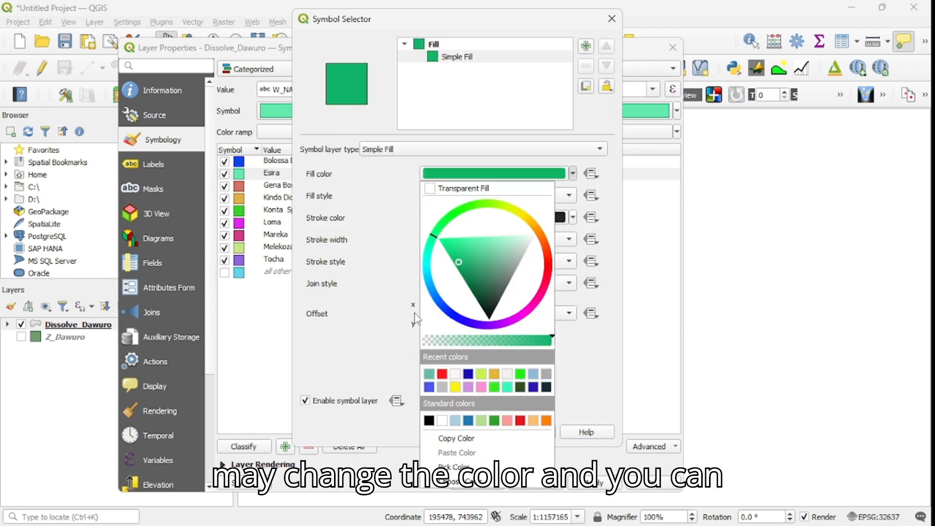
click(385, 316)
click(573, 218)
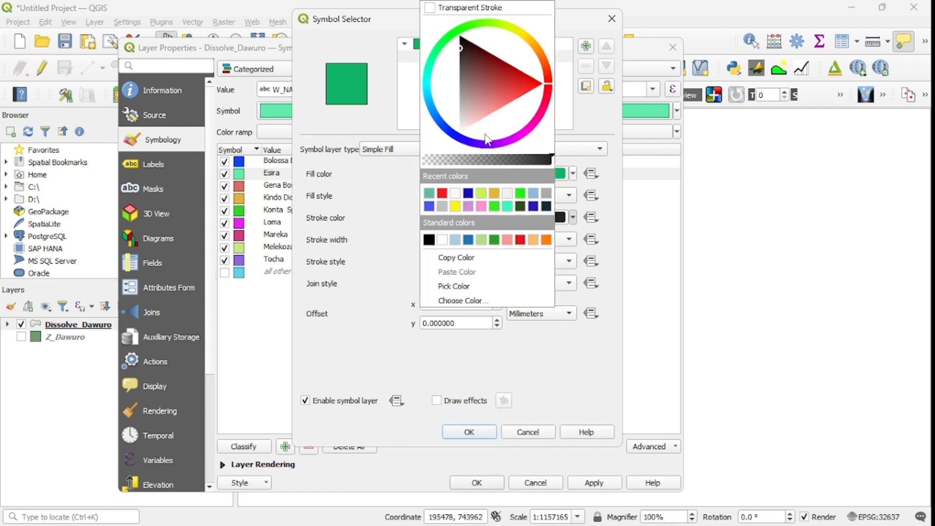
click(461, 8)
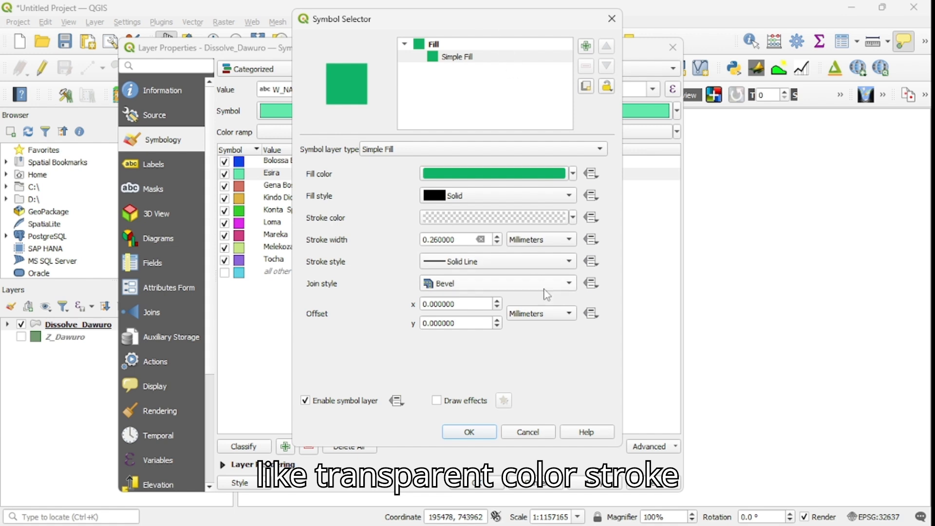
click(469, 432)
- Give the Gena Bosa category a grey-green fill and a transparent stroke, and apply the customized symbology to Dissolve_Dawuro
double_click(240, 188)
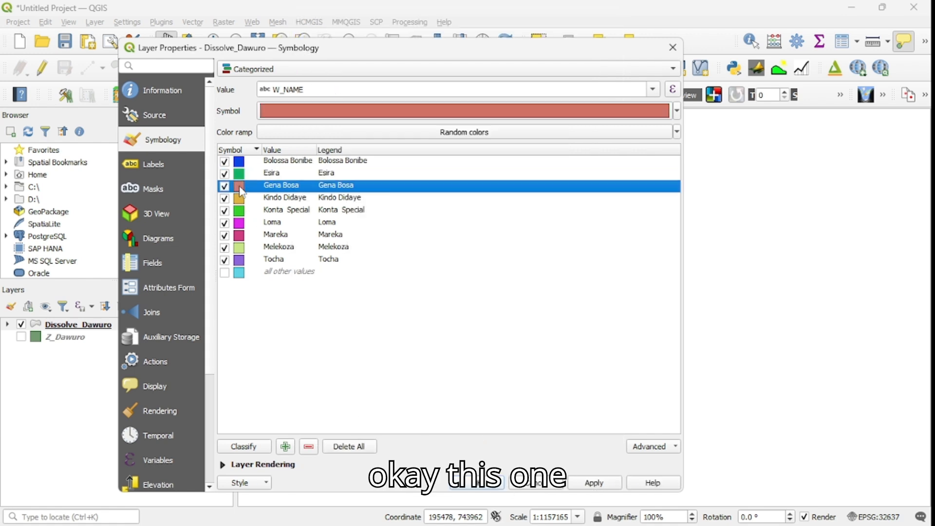
click(440, 57)
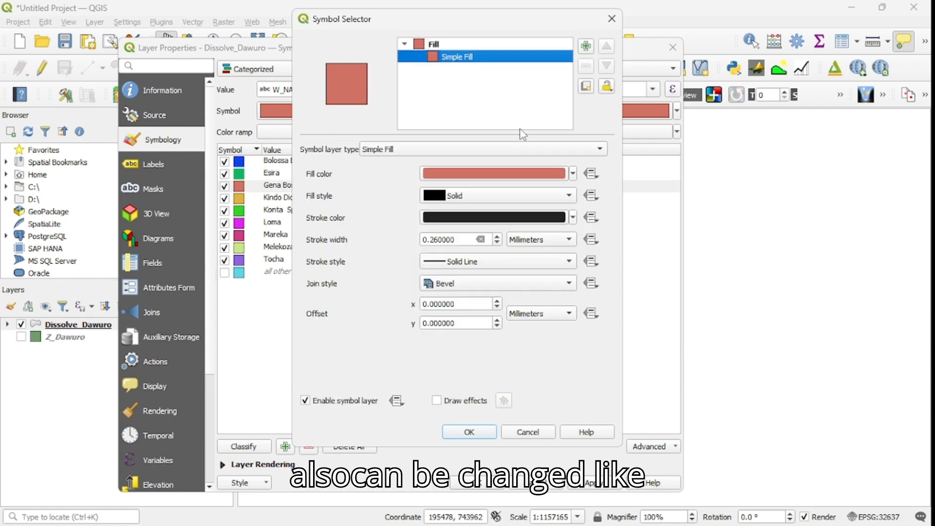
click(573, 173)
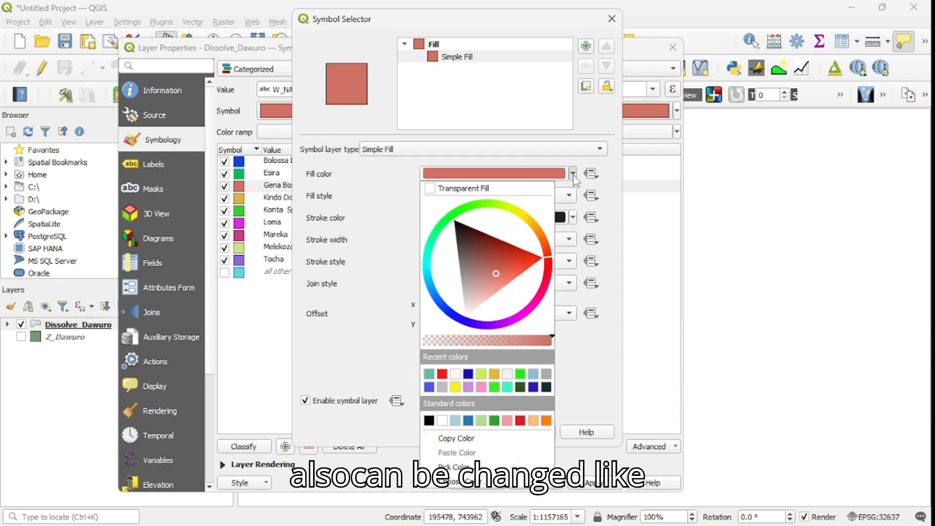
click(437, 237)
drag(463, 252, 502, 278)
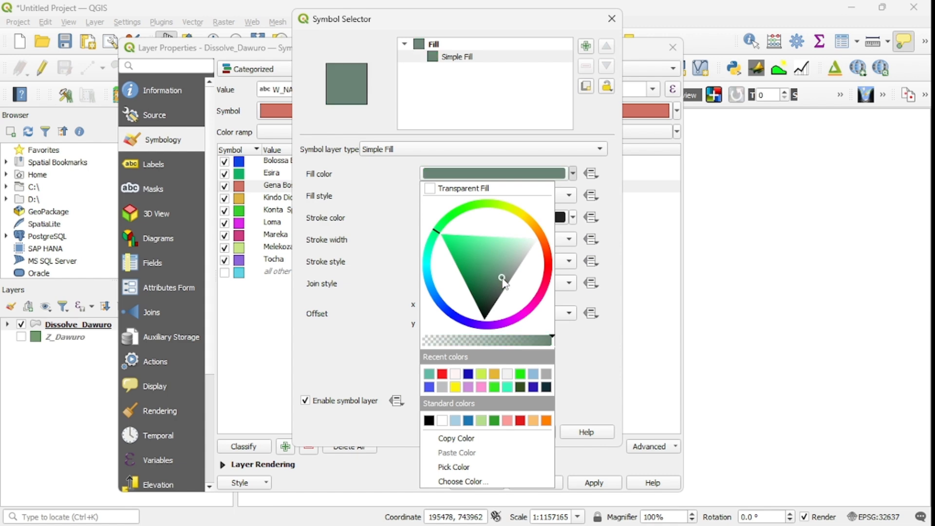
click(658, 244)
click(573, 218)
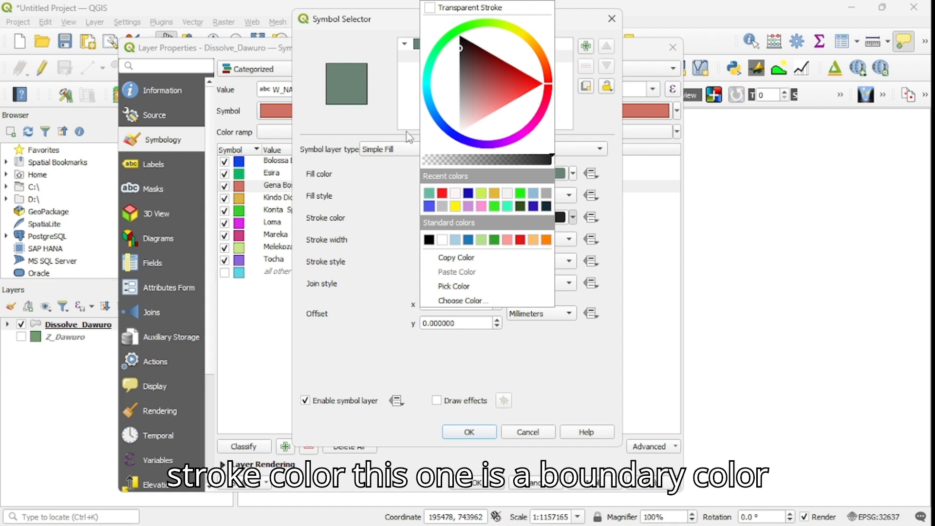
click(440, 8)
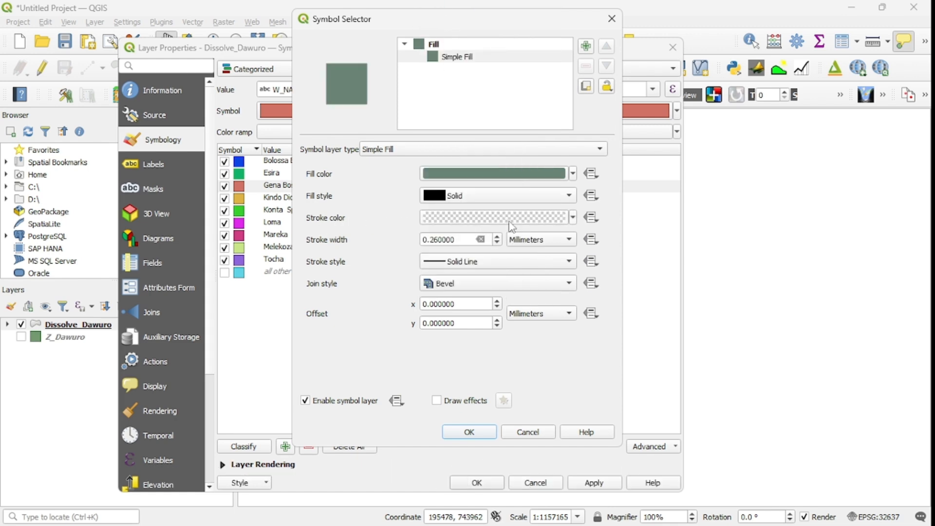
click(469, 432)
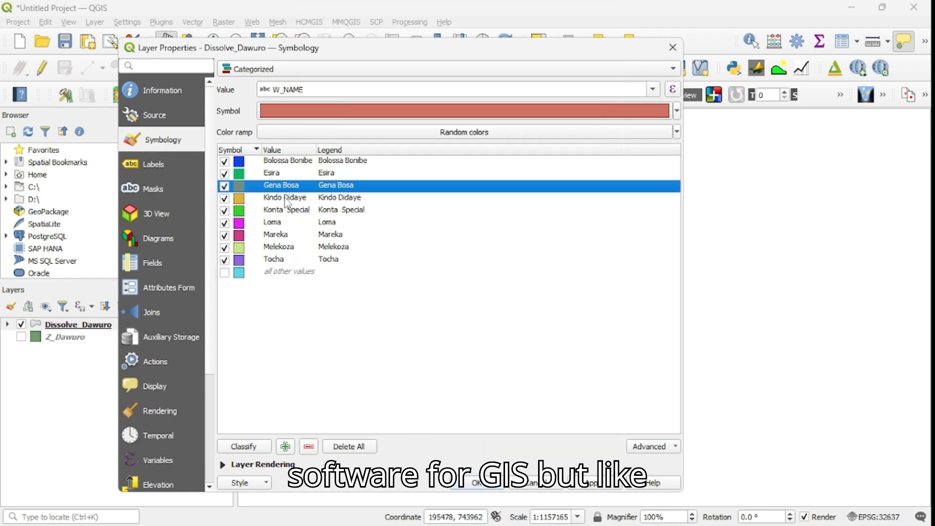
click(590, 483)
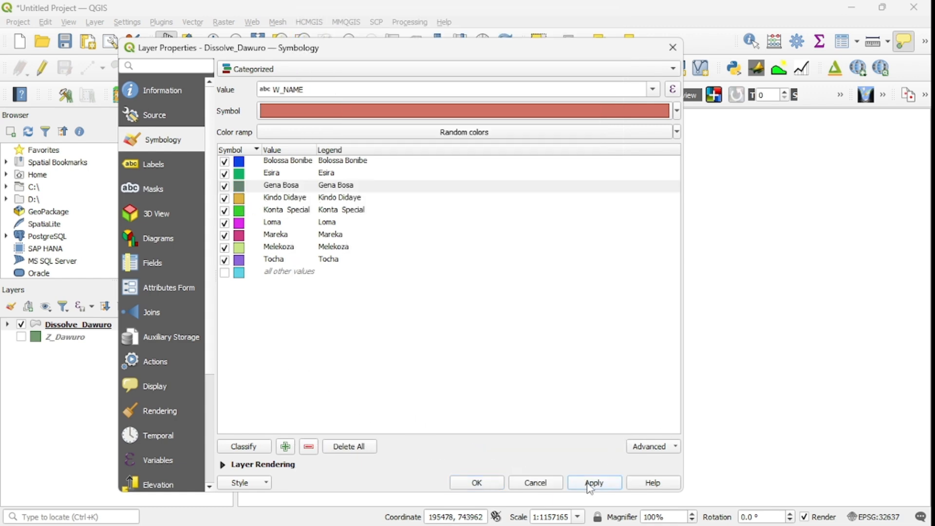
click(490, 484)
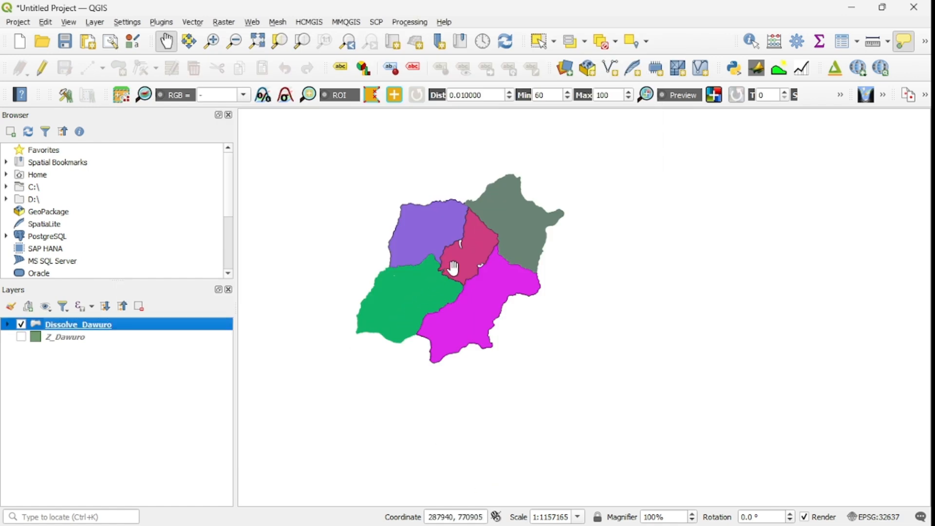
- Examine the recolored W_NAME areas and their boundary strokes on the map
scroll(455, 270, up, 1)
scroll(460, 271, down, 1)
mouse_move(491, 257)
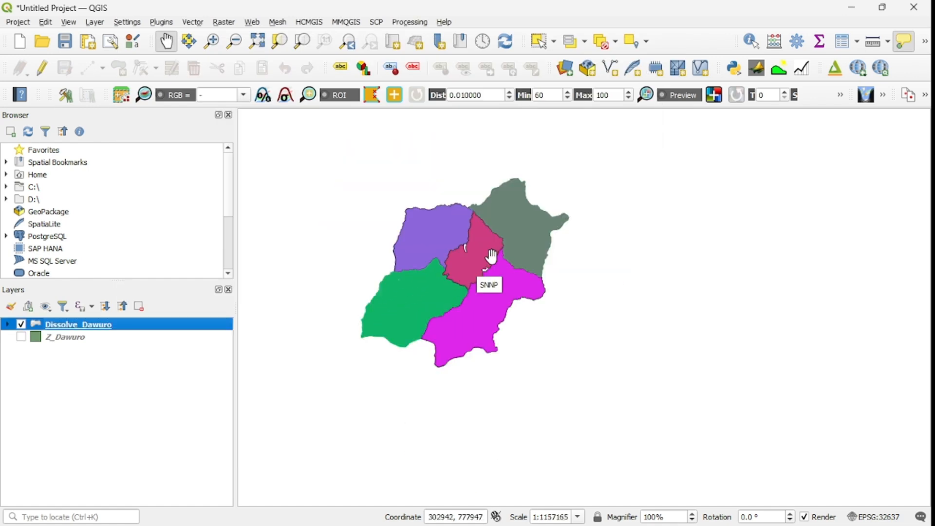
scroll(495, 258, up, 1)
scroll(502, 266, down, 1)
scroll(542, 249, up, 1)
drag(433, 312, 539, 279)
scroll(511, 280, down, 1)
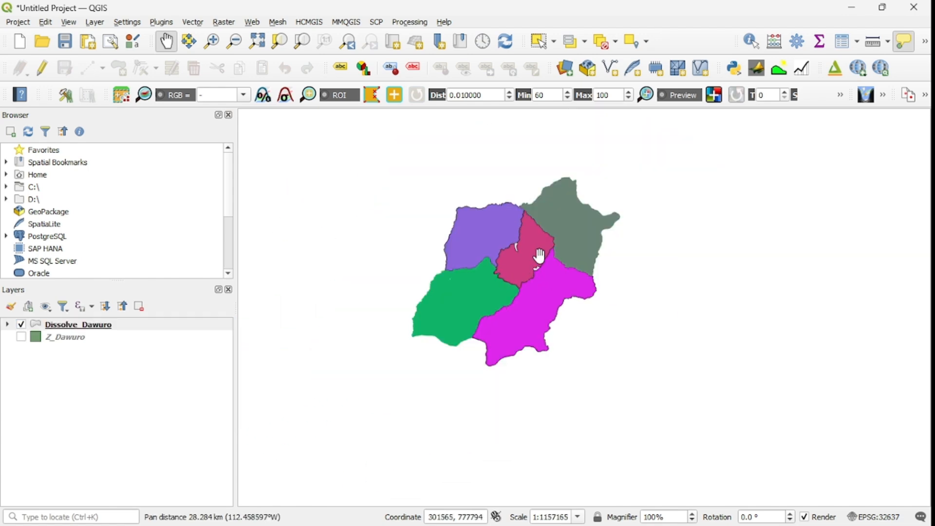
- Switch the Dissolve_Dawuro layer's symbology to Single Symbol and make its Simple Fill color transparent
click(54, 327)
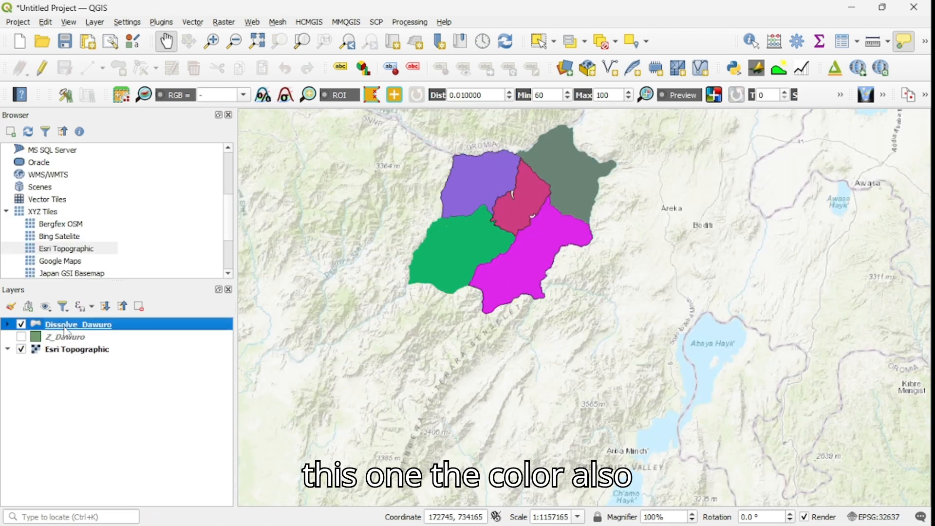
double_click(71, 327)
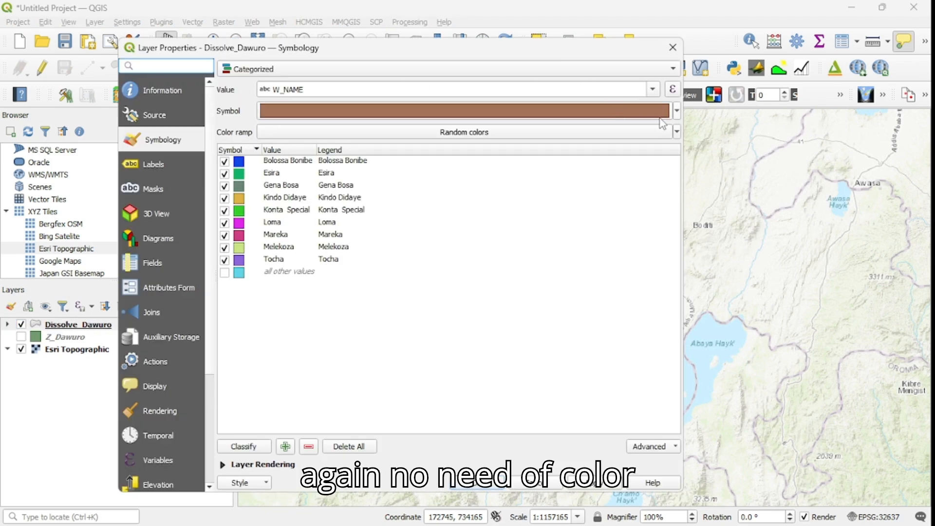
click(677, 111)
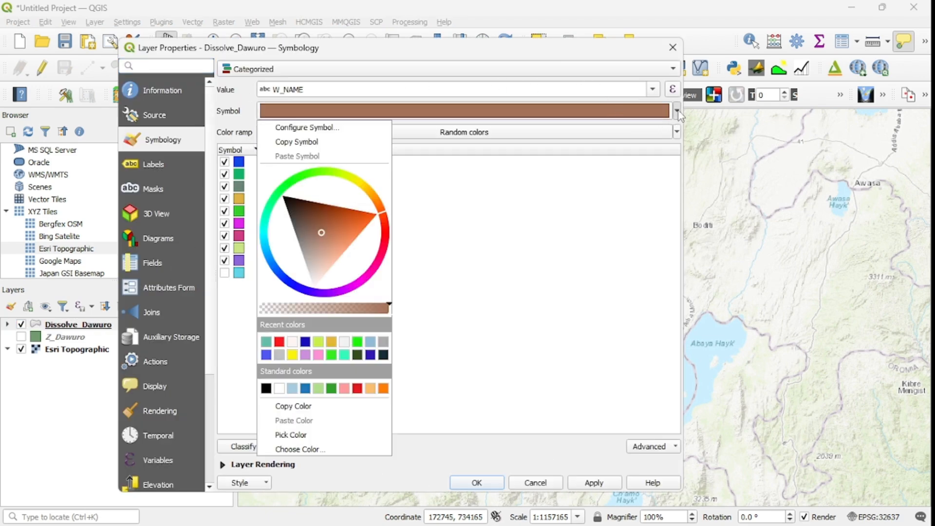
click(679, 113)
click(349, 77)
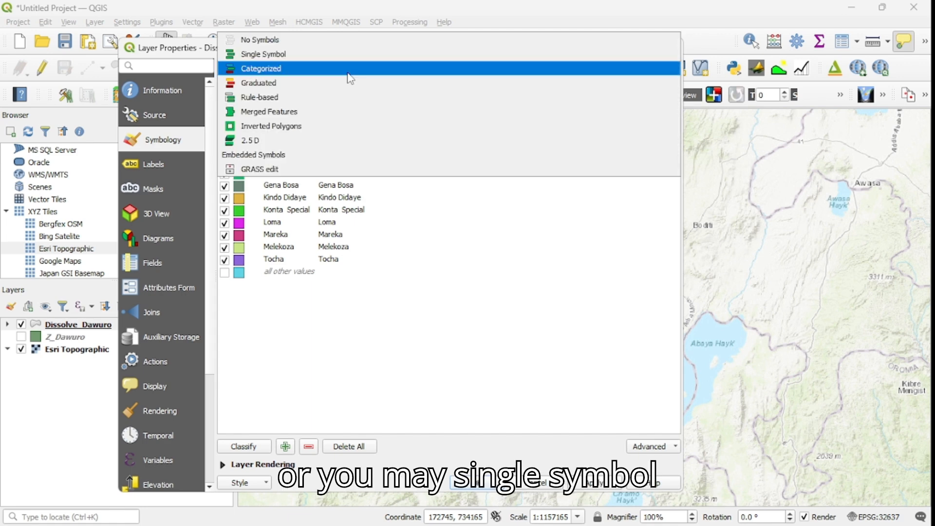
click(284, 54)
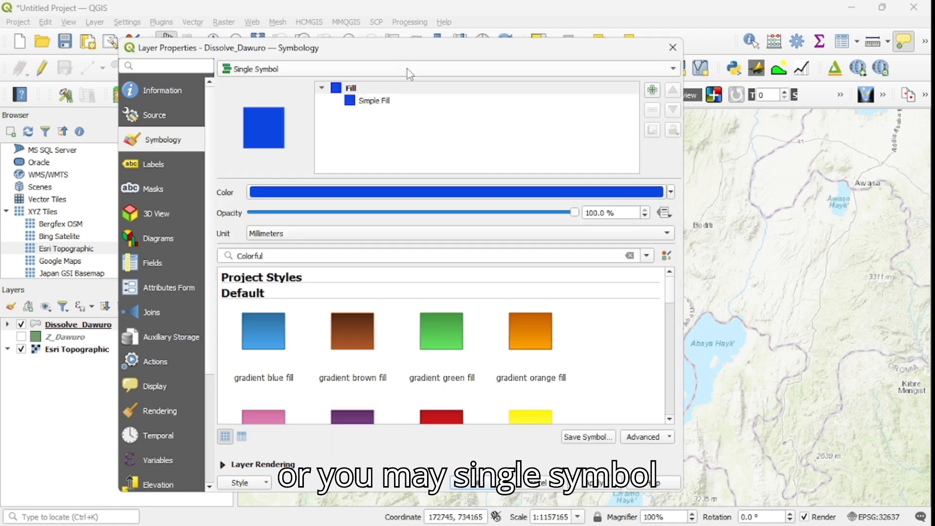
click(373, 100)
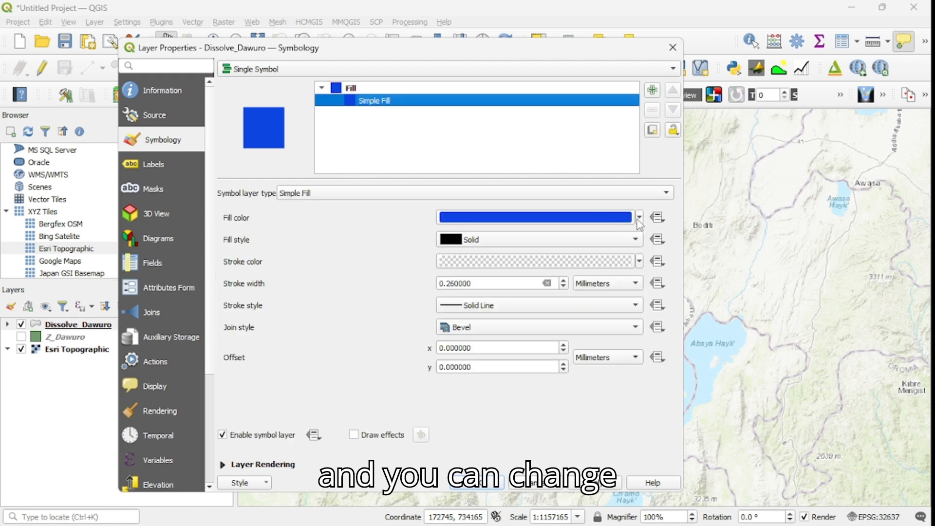
click(638, 218)
click(484, 7)
- Give the Dissolve_Dawuro boundaries a red stroke 0.46 mm wide and apply the symbology
click(640, 261)
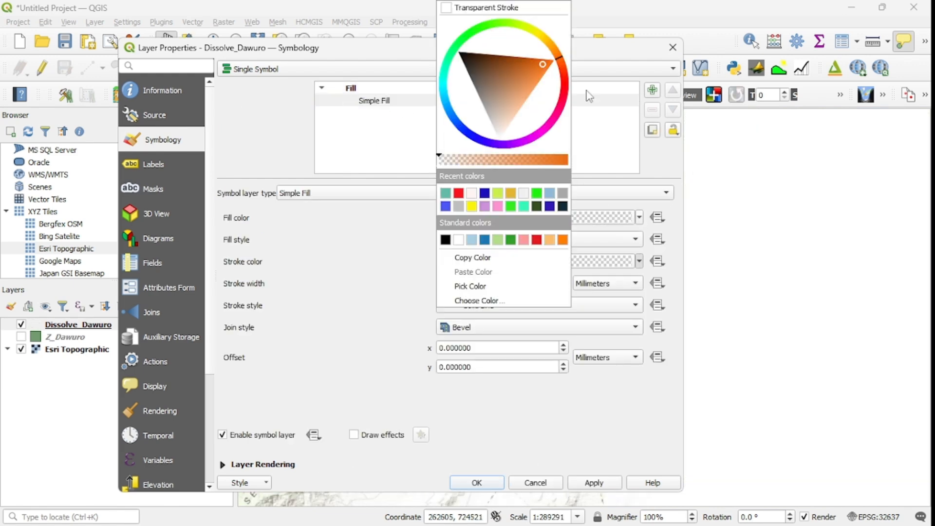
click(628, 142)
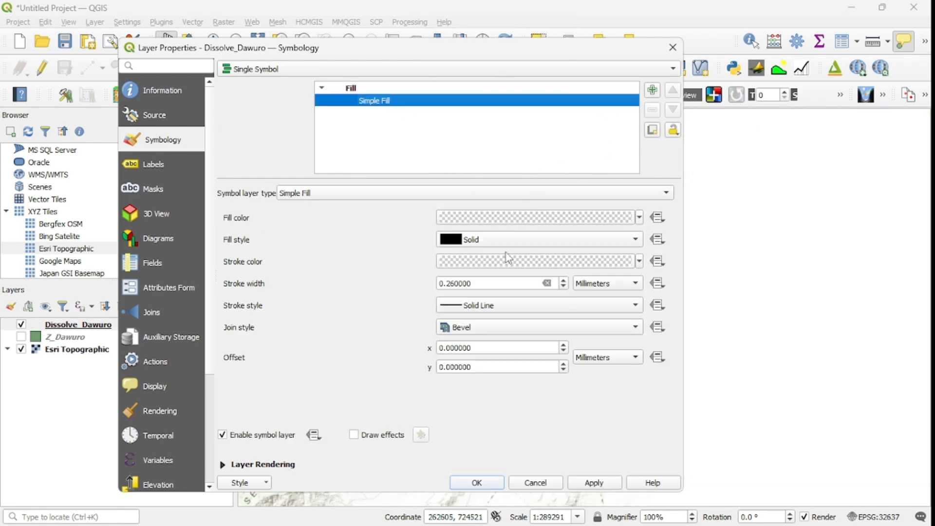
click(640, 262)
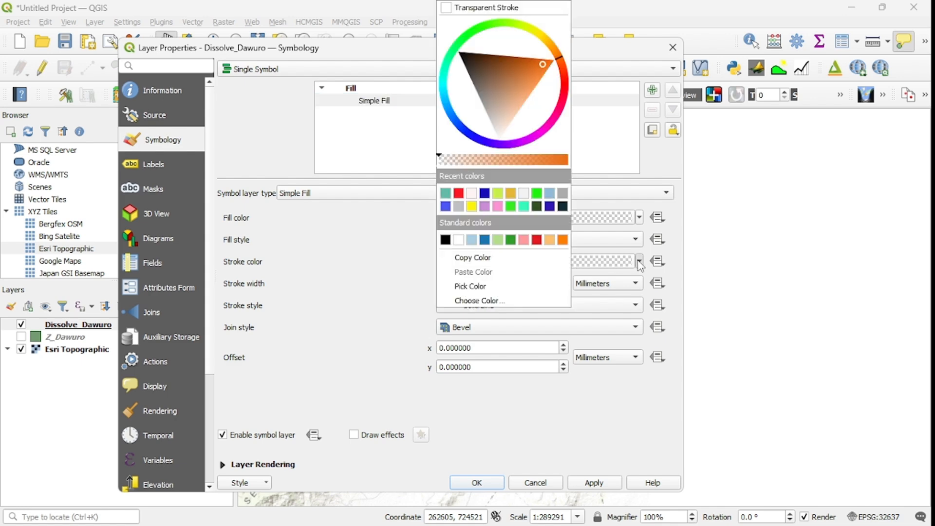
click(459, 193)
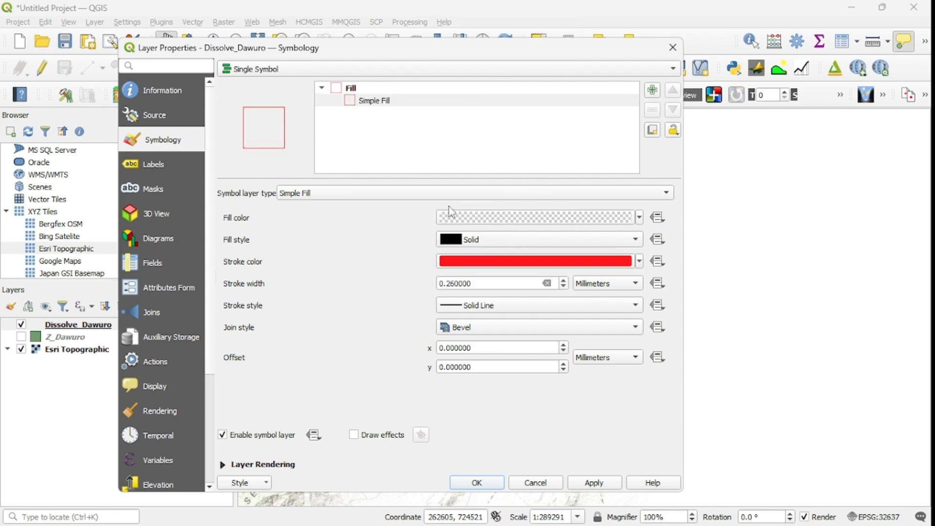
click(563, 281)
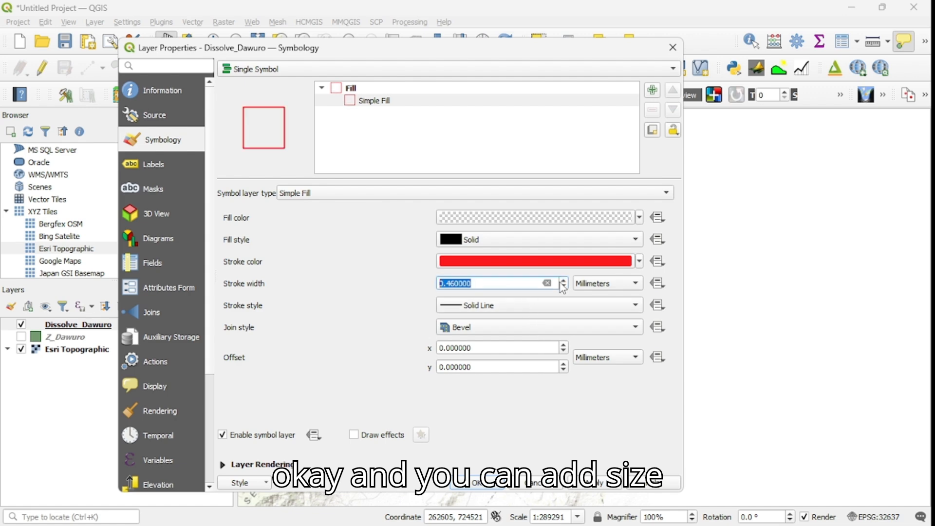
click(587, 486)
click(475, 481)
scroll(385, 263, down, 1)
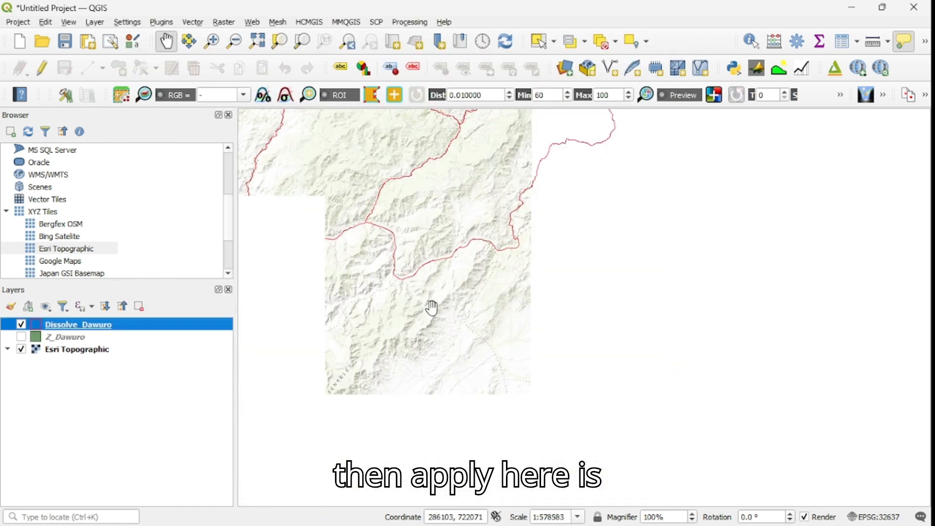
drag(467, 319, 524, 417)
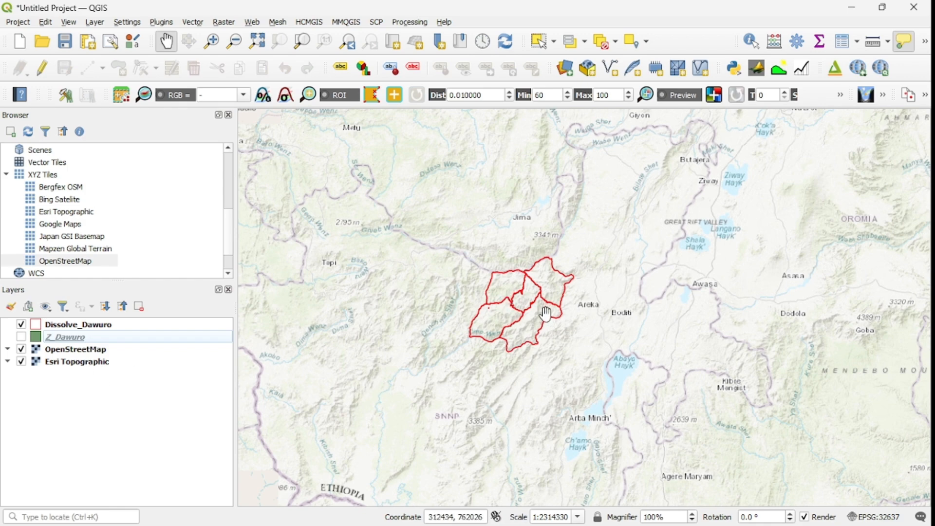
- Turn on Single Labels for the Dissolve_Dawuro layer, using W_NAME as the label value
scroll(545, 314, up, 2)
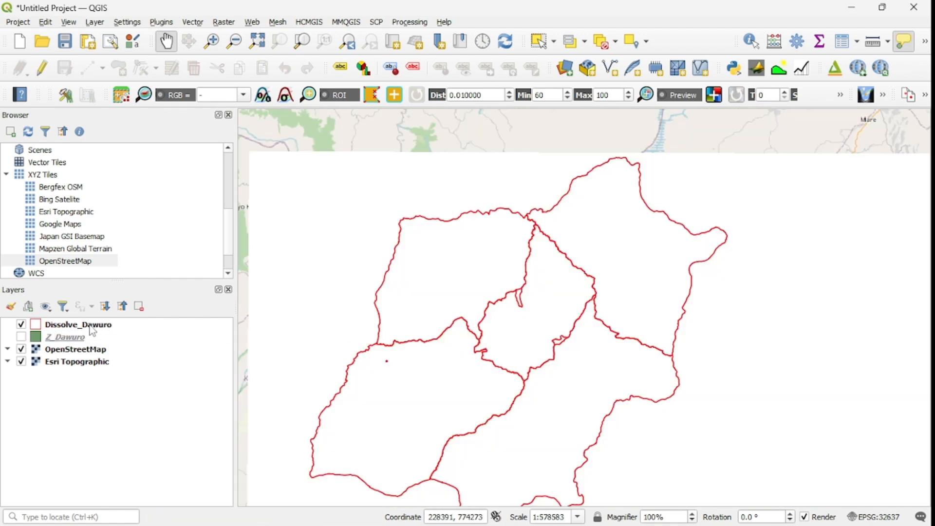
right_click(86, 326)
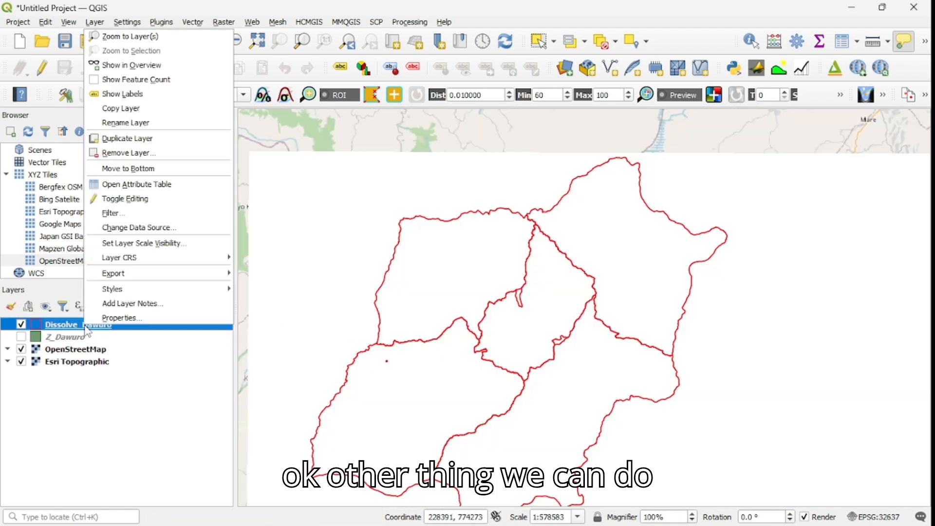
click(116, 320)
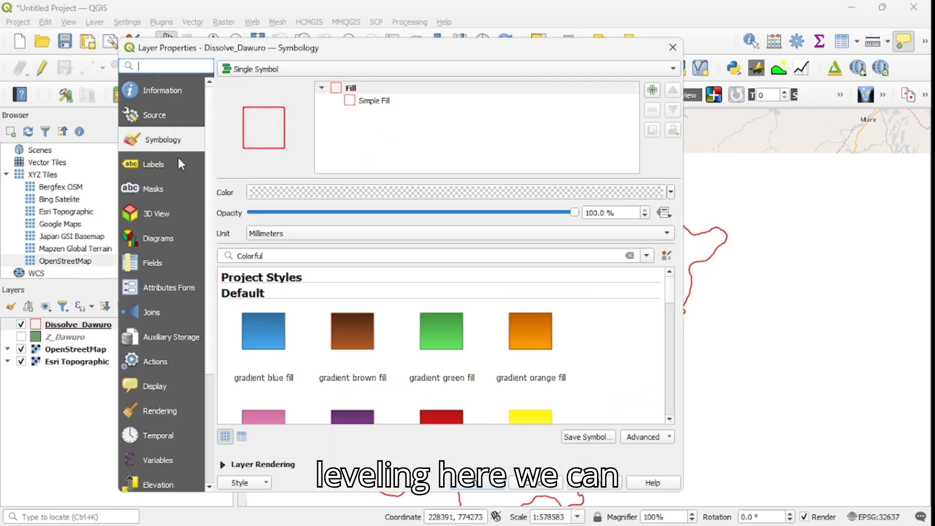
click(166, 169)
click(370, 71)
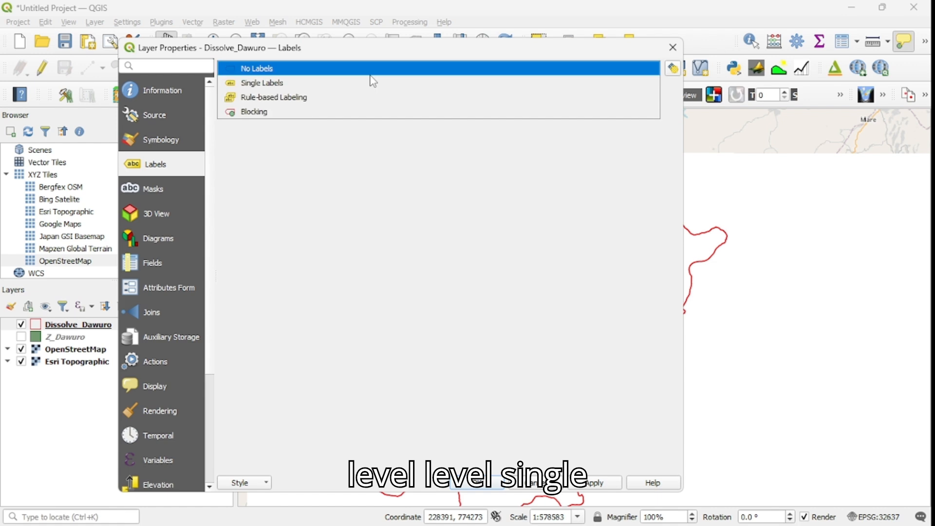
key(Escape)
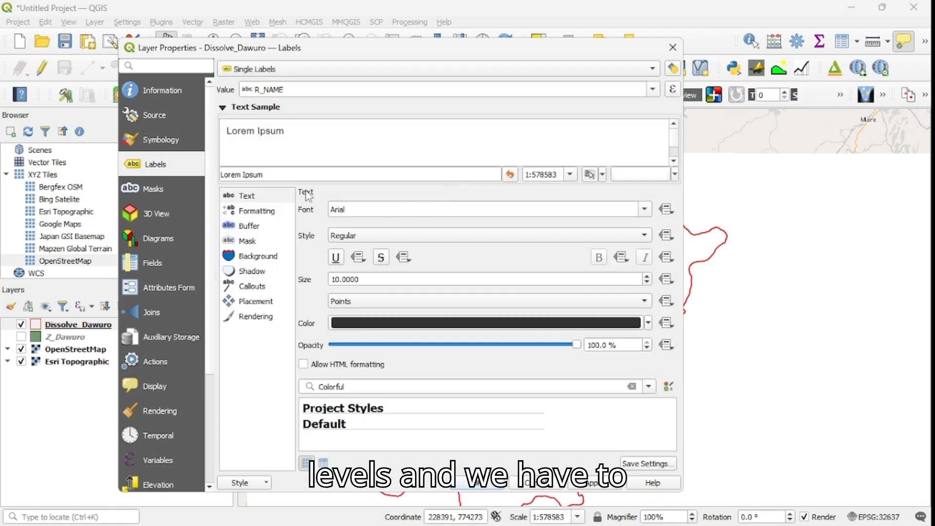
click(653, 89)
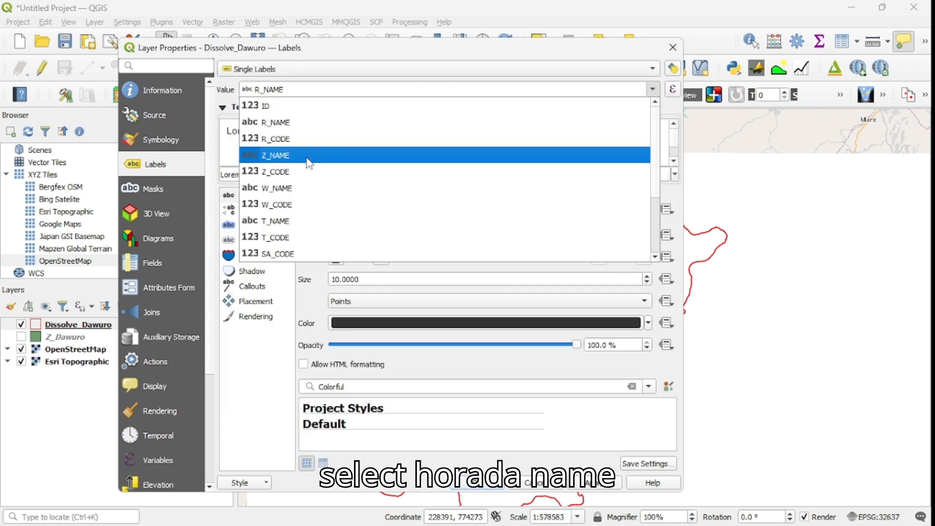
click(293, 187)
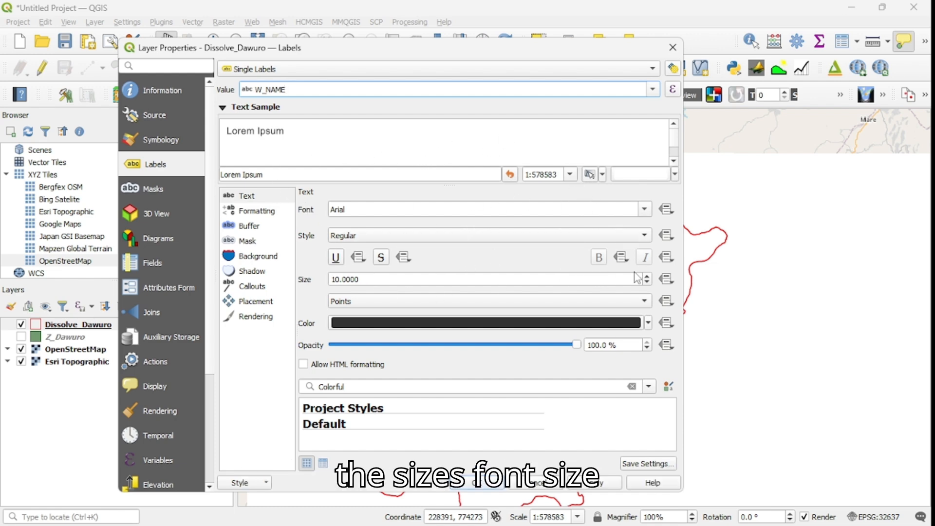
- Set the label font size to 12 points and apply the labels to the map
click(646, 276)
click(647, 276)
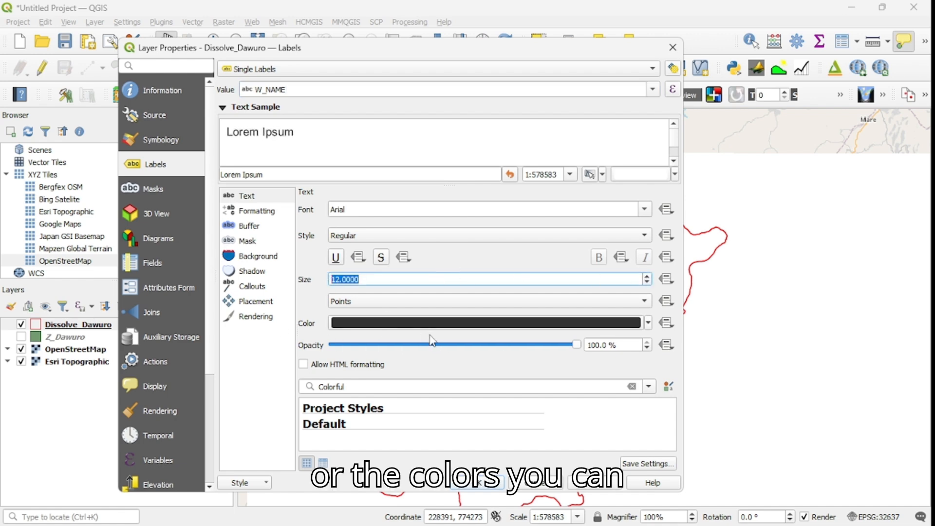
click(480, 482)
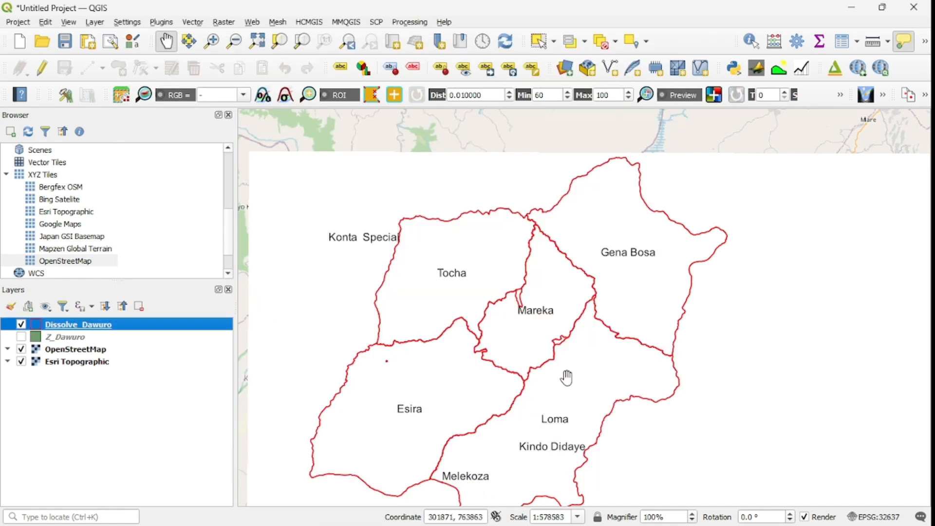
- Look over the labelled W_NAME areas and zoom the map to the Dissolve_Dawuro layer
drag(566, 378, 560, 324)
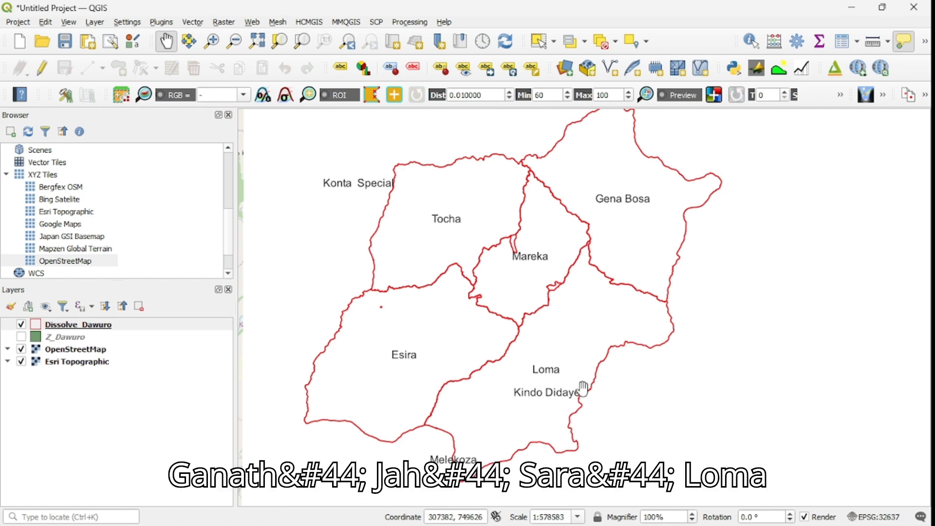
drag(540, 425, 546, 390)
click(69, 350)
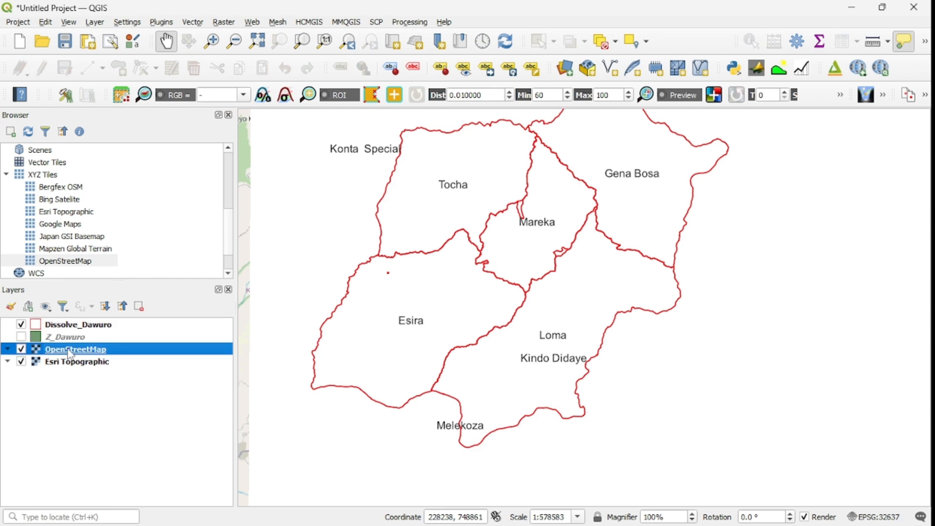
click(76, 324)
right_click(75, 322)
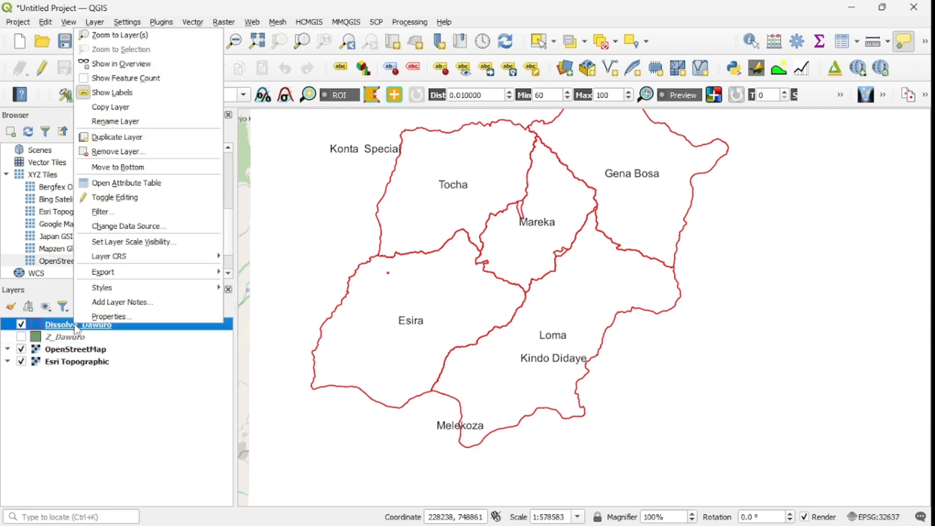
click(96, 37)
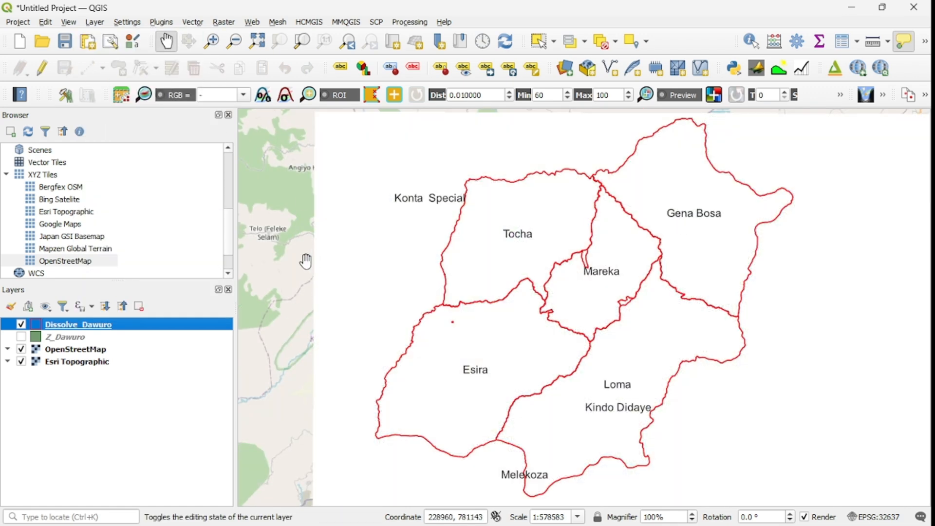
- Hide the Esri Topographic basemap and remove it from the project
click(21, 361)
click(71, 364)
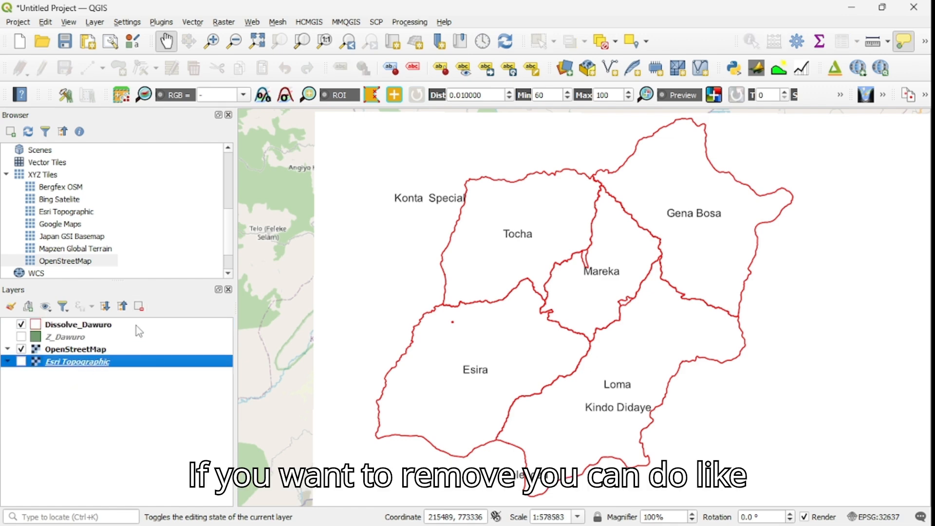
click(139, 306)
click(458, 290)
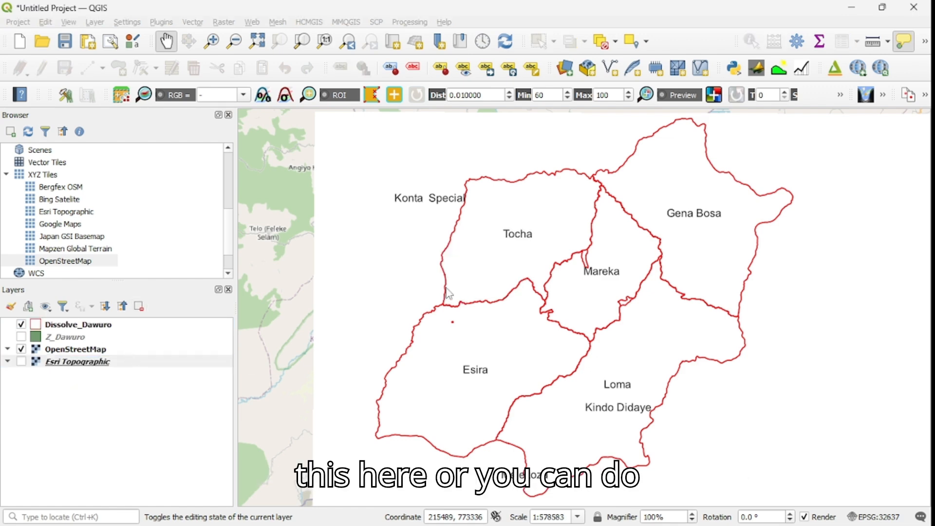
right_click(81, 351)
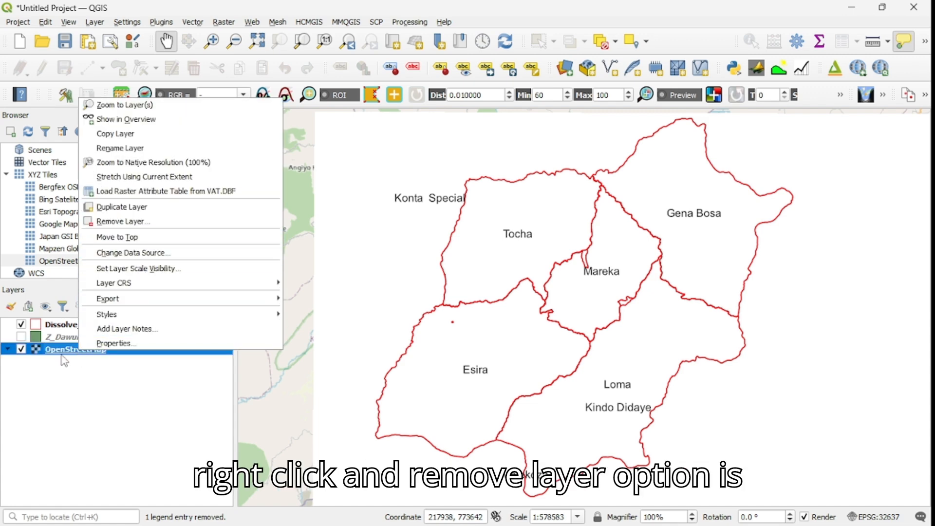
click(69, 387)
click(69, 387)
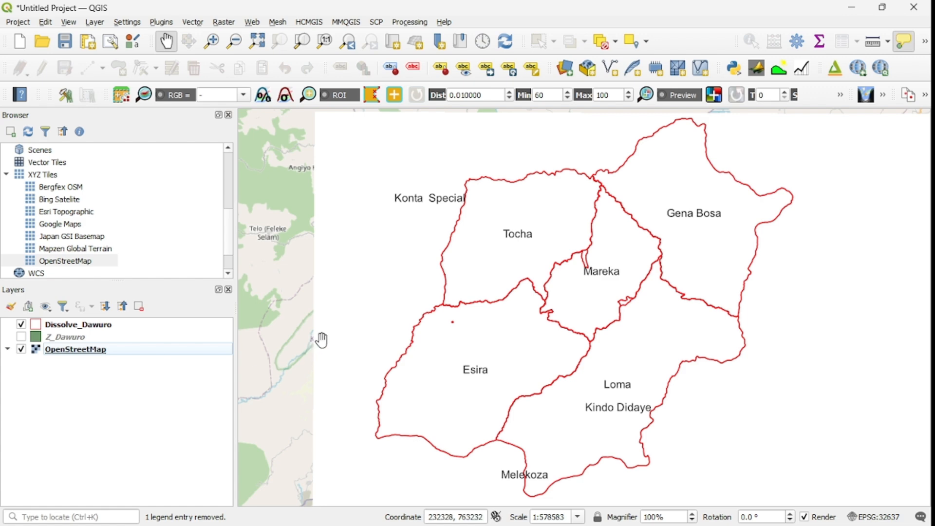
- Examine the red W_NAME boundaries and their labels against the OpenStreetMap basemap
drag(281, 313, 273, 354)
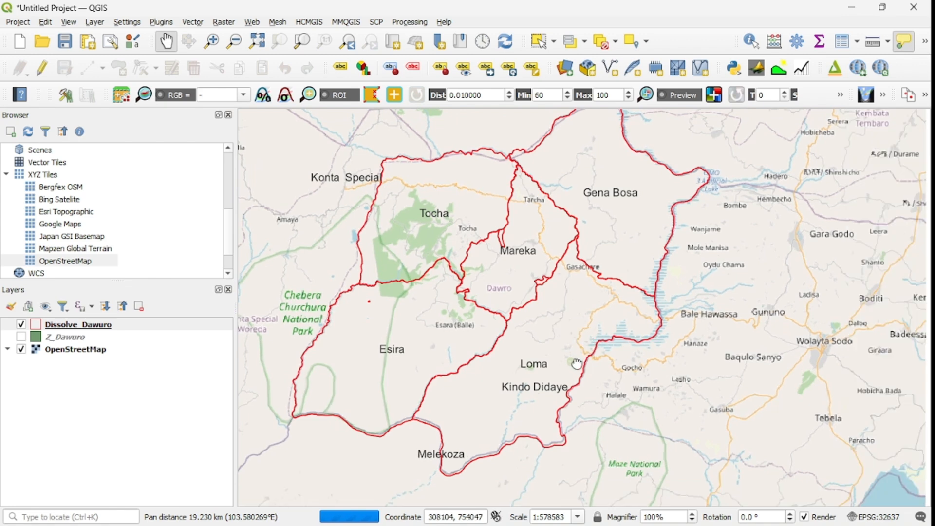
drag(577, 364, 591, 378)
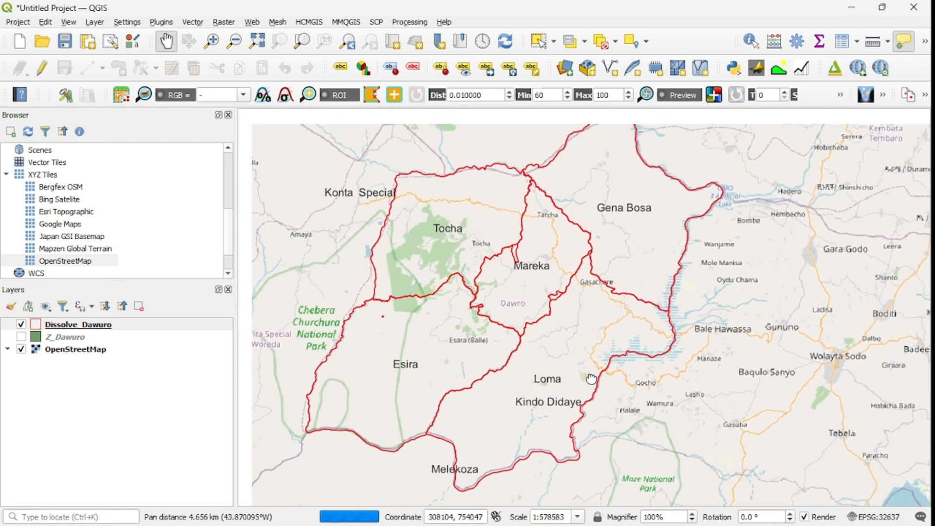
mouse_move(525, 294)
mouse_down()
mouse_move(530, 330)
mouse_move(535, 305)
mouse_up()
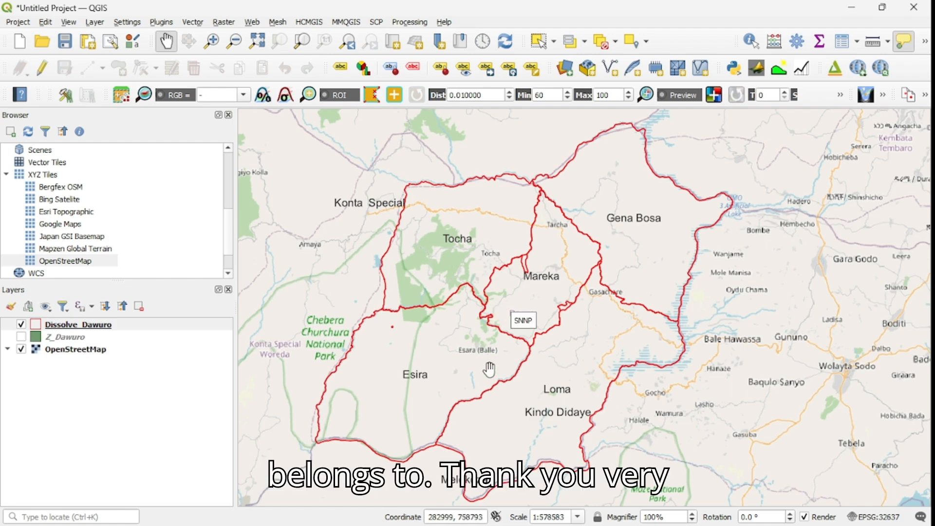
drag(570, 426, 583, 310)
drag(497, 302, 503, 441)
drag(522, 346, 521, 338)
drag(520, 377, 503, 337)
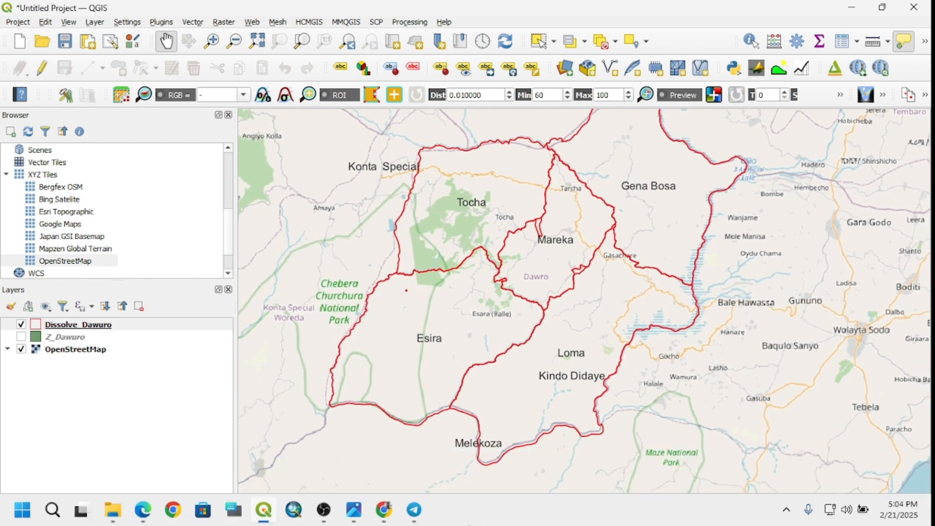